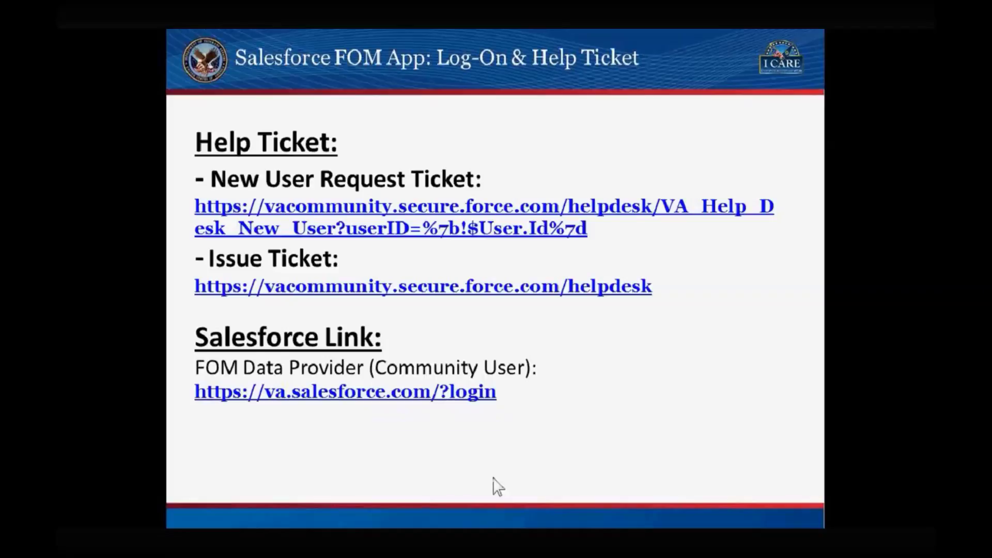
Sign in to the FOM Data Provider sandbox with the account username and password, then accept the terms
left_click(307, 398)
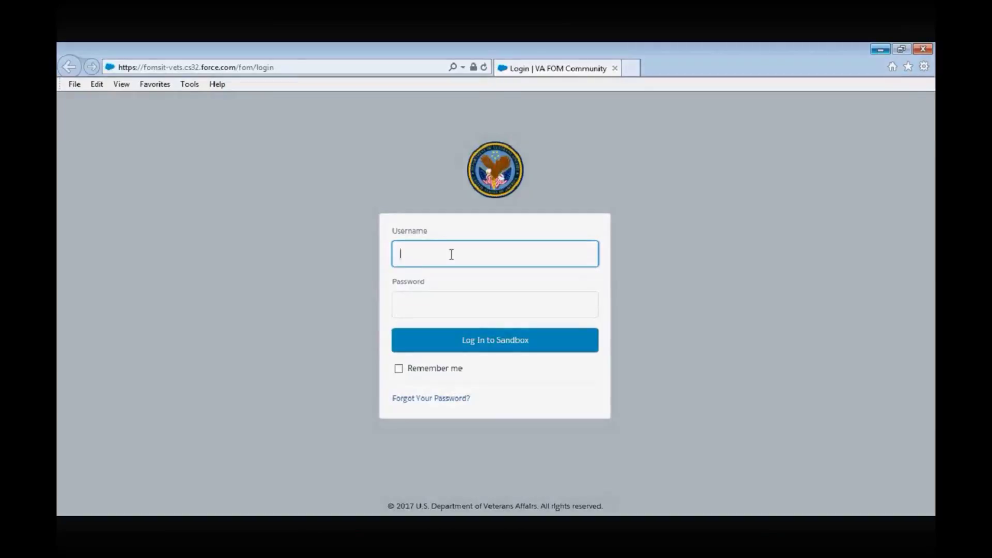
left_click(447, 302)
type("*****")
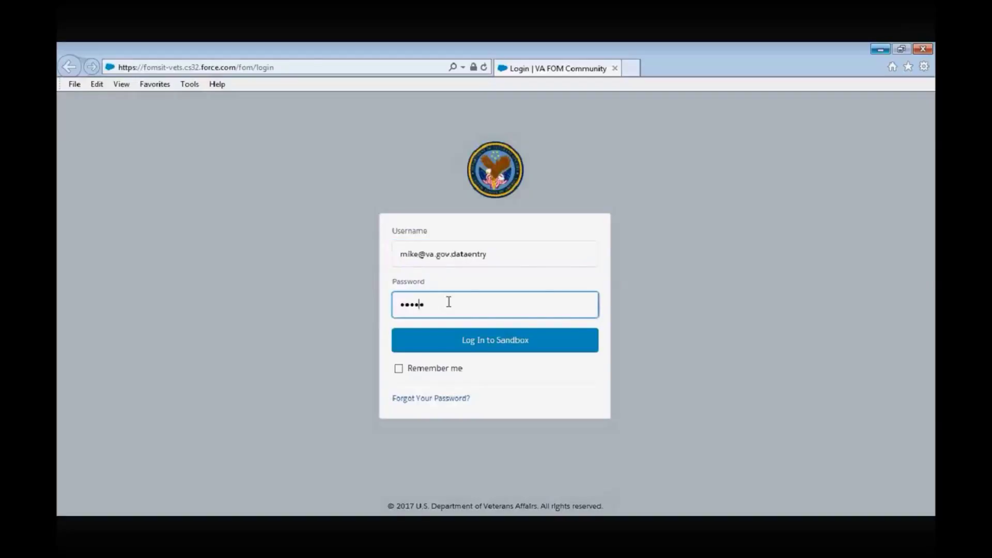
key("Return")
left_click(405, 417)
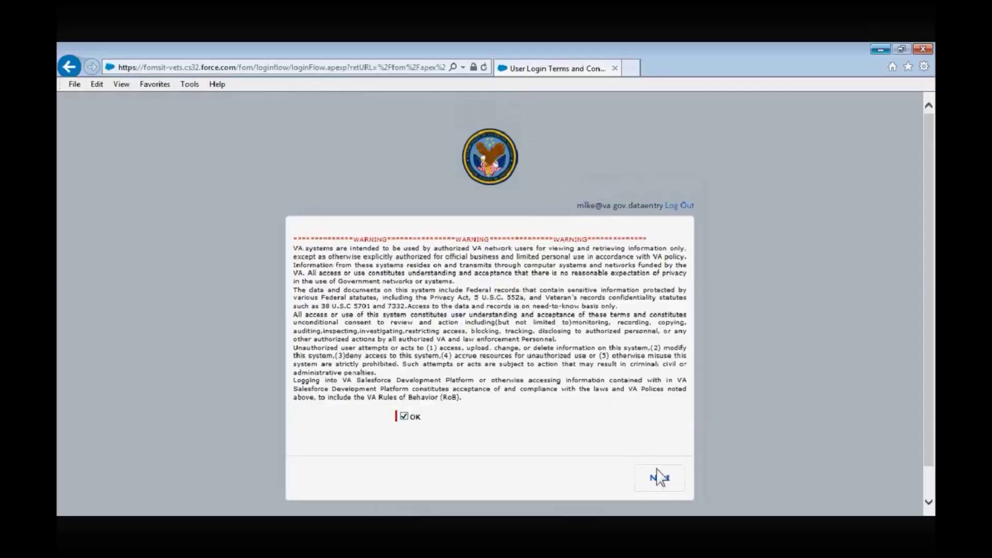
left_click(660, 478)
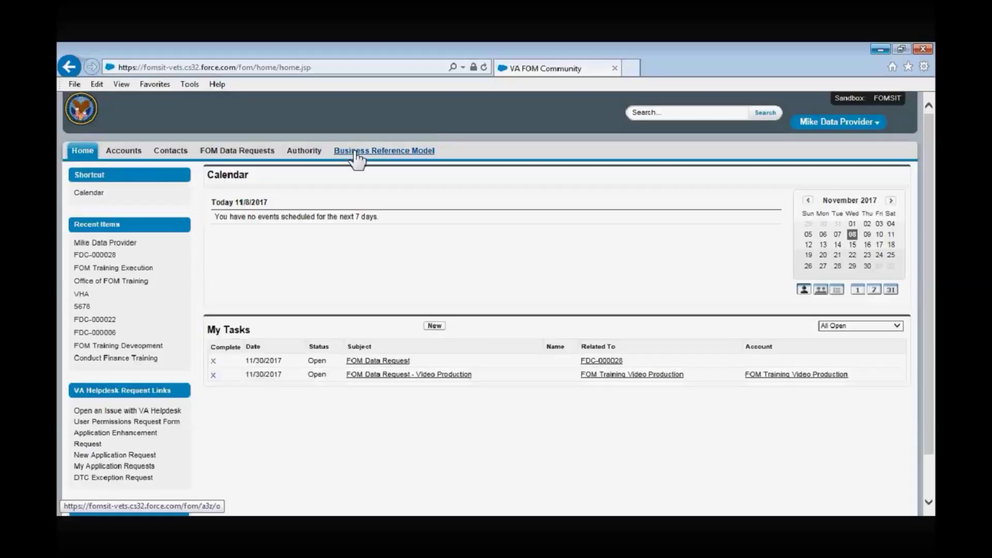
Once the home page loads, start a record search from the global search box
left_click(691, 113)
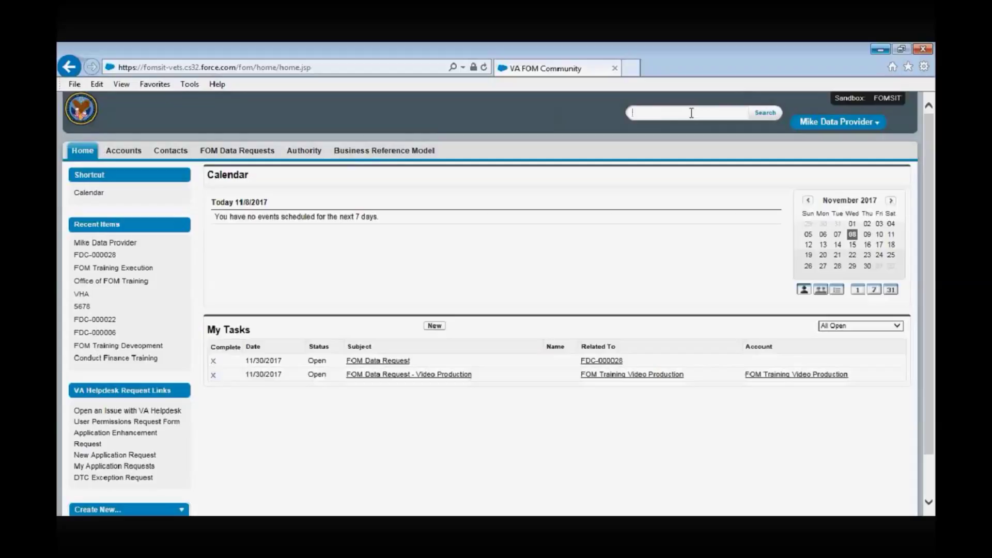
Enter 'de' in the search box, then bring up the signed-in user's account menu
type("de")
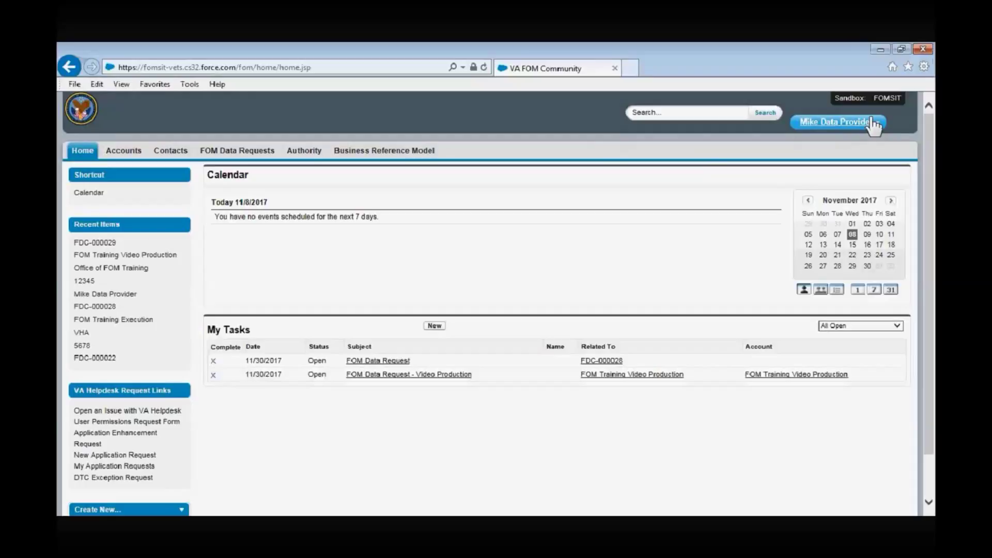
left_click(880, 130)
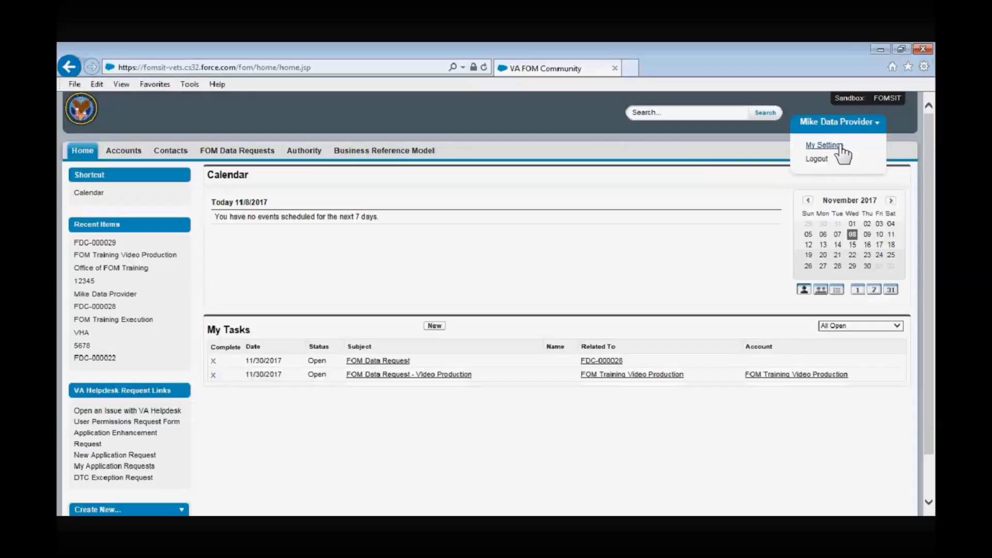
left_click(841, 147)
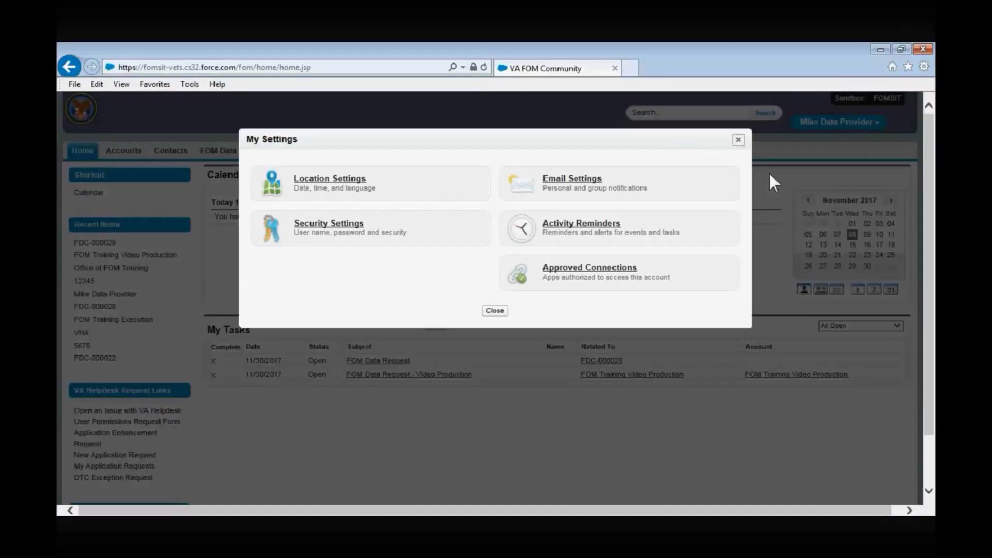
left_click(404, 237)
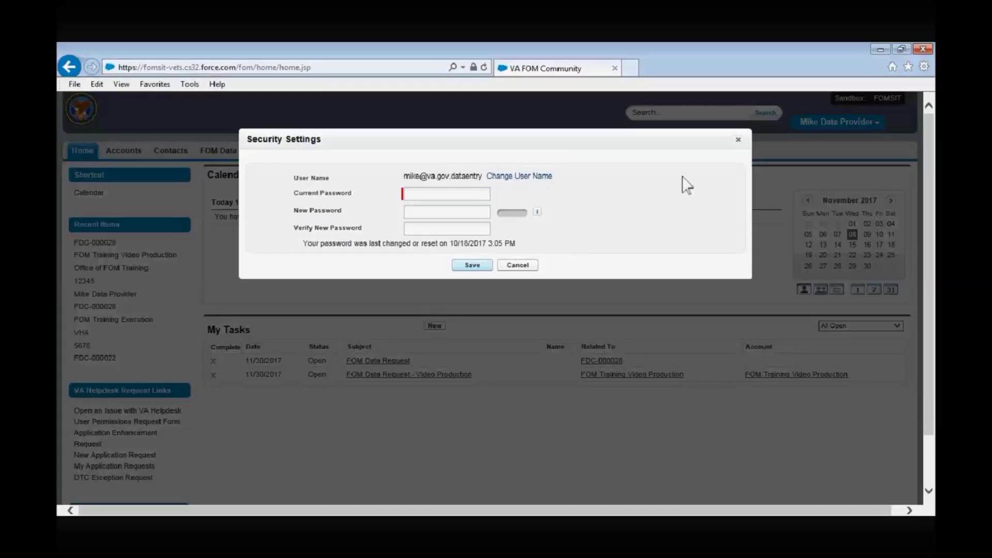
left_click(738, 139)
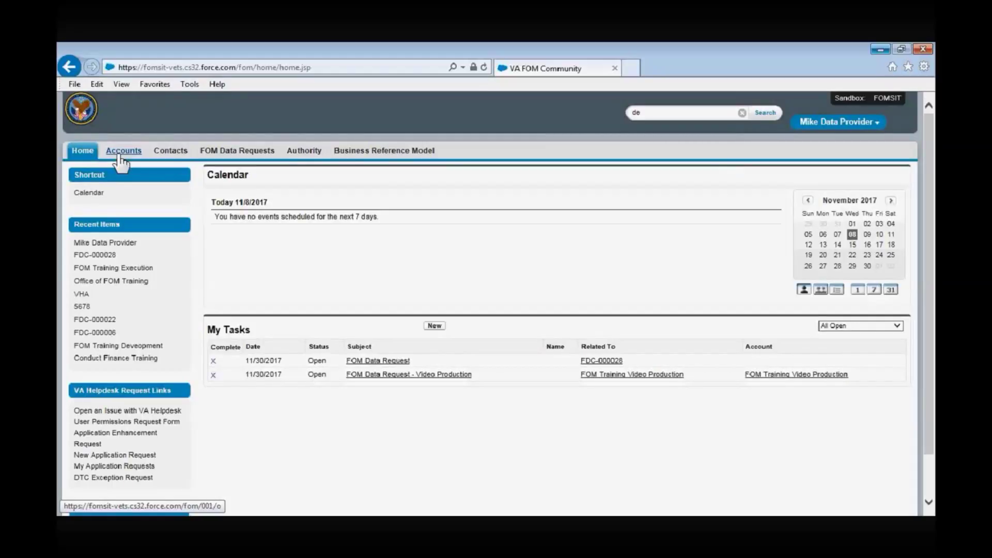
Go to Accounts and list all accounts in the VA Organizations view
left_click(120, 157)
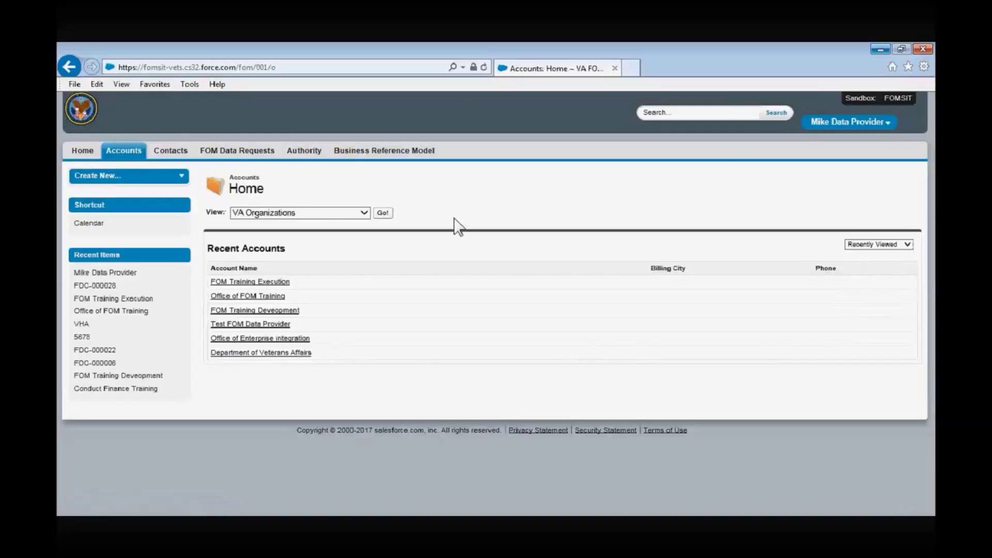
left_click(383, 214)
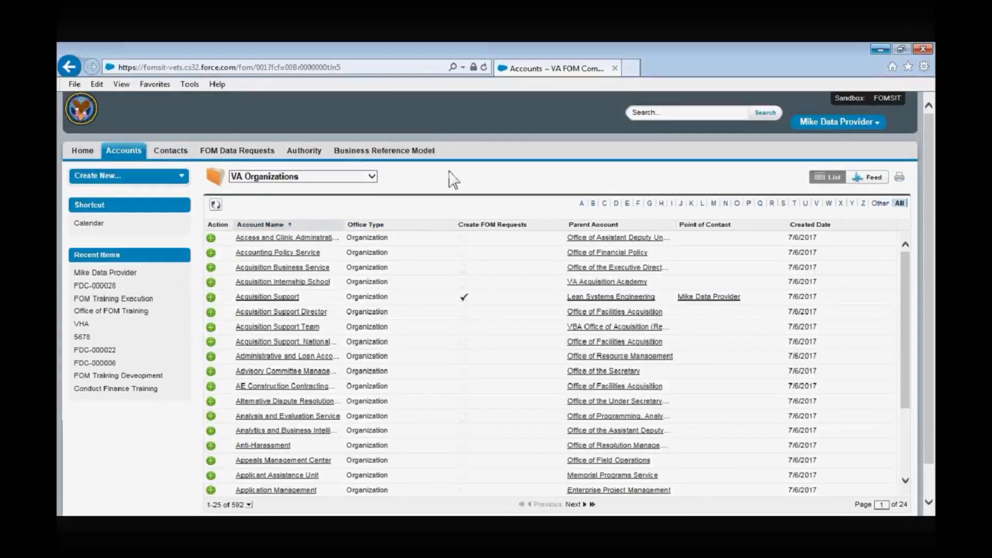
Begin a global search to look up an account
left_click(653, 112)
Search 'Offi' and open the Office of FOM Training account from the suggestions
type("Offi")
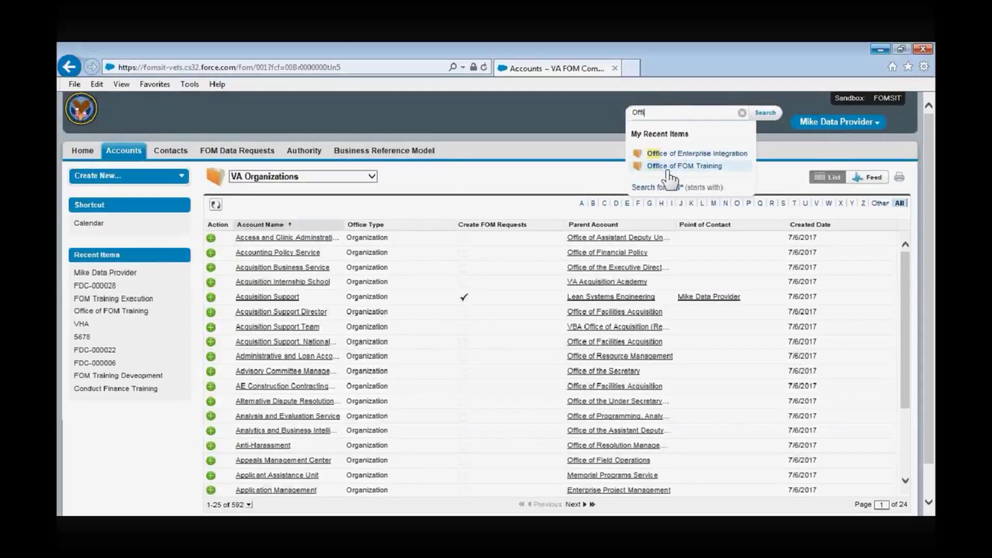
left_click(684, 166)
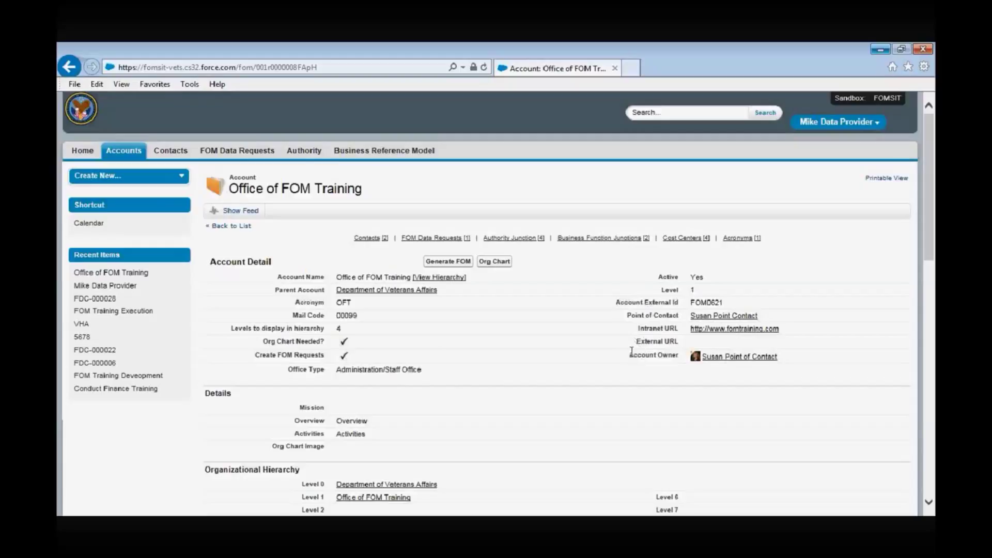
Scroll to the empty Authority Junction related list and start a new Authority Junction
scroll(520, 321, "down", 5)
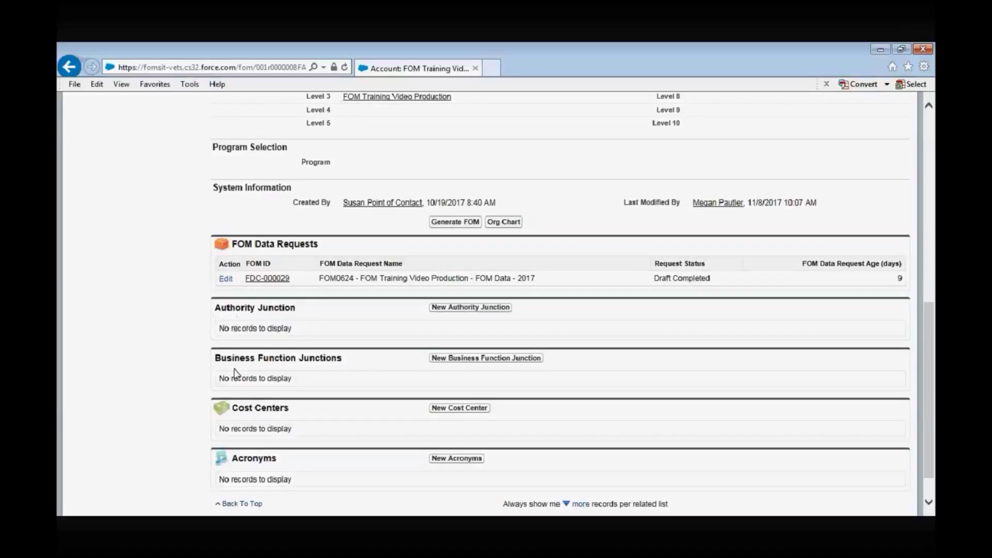
left_click(480, 310)
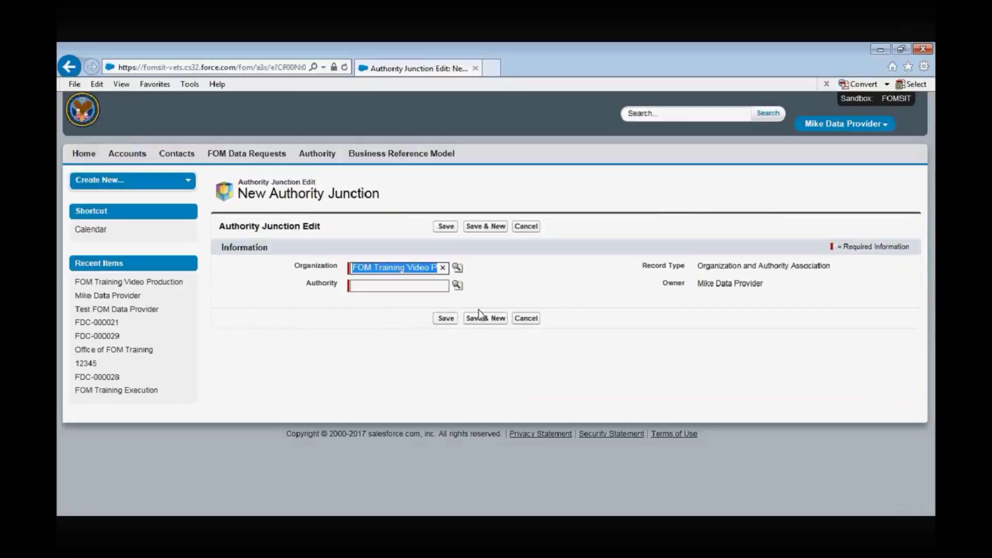
Set the authority to U.S.C. Title 38 Part III via lookup search and save the junction
left_click(404, 284)
left_click(458, 285)
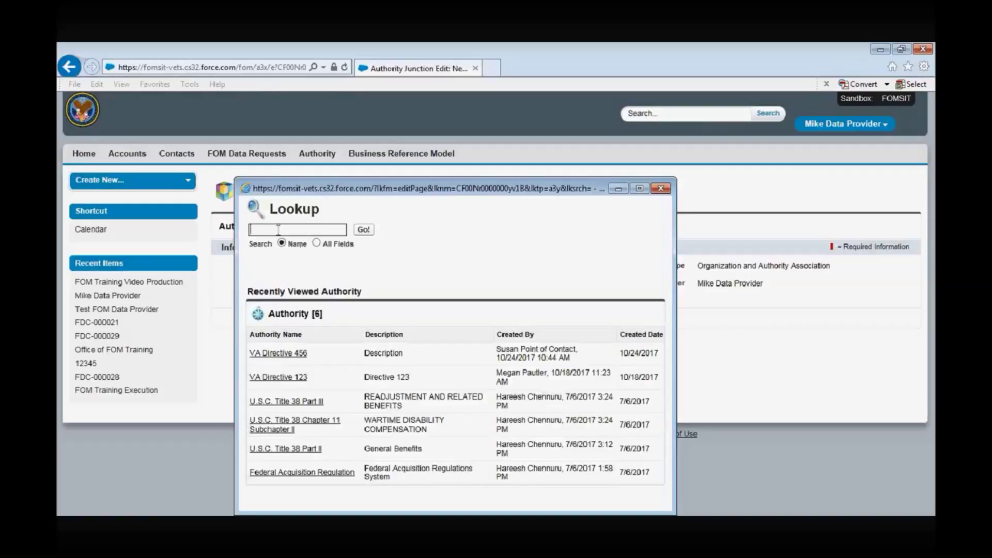
type("U.S.C. Title 3")
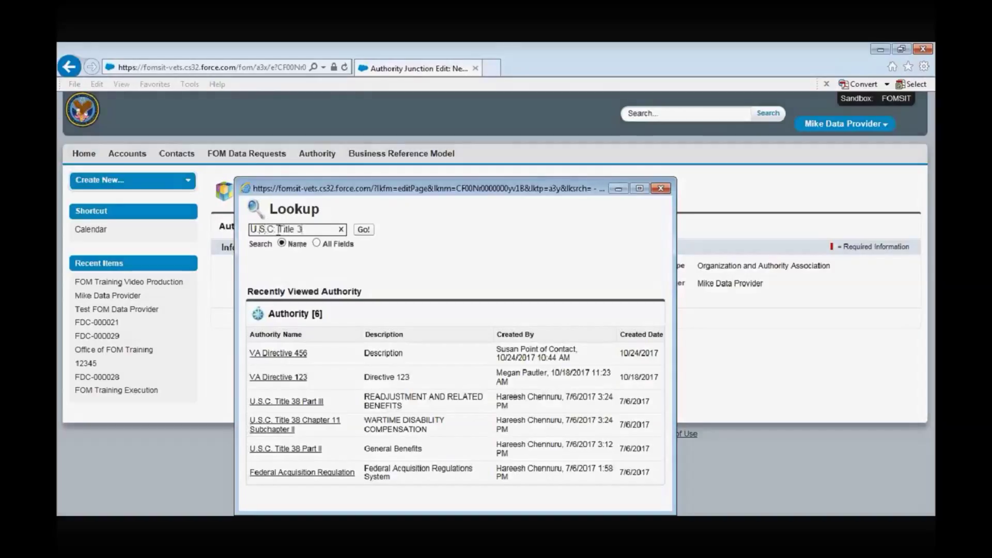
type("8 Part")
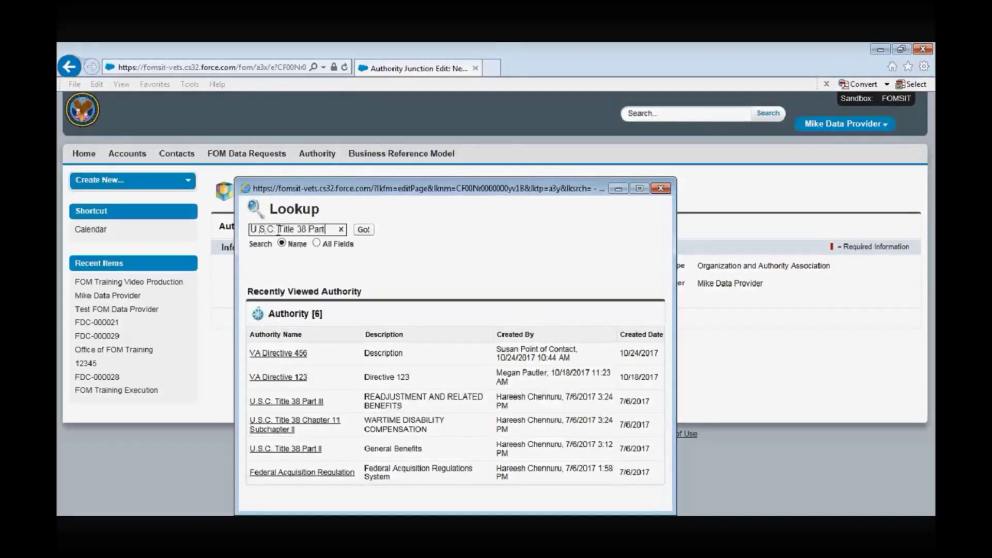
left_click(286, 402)
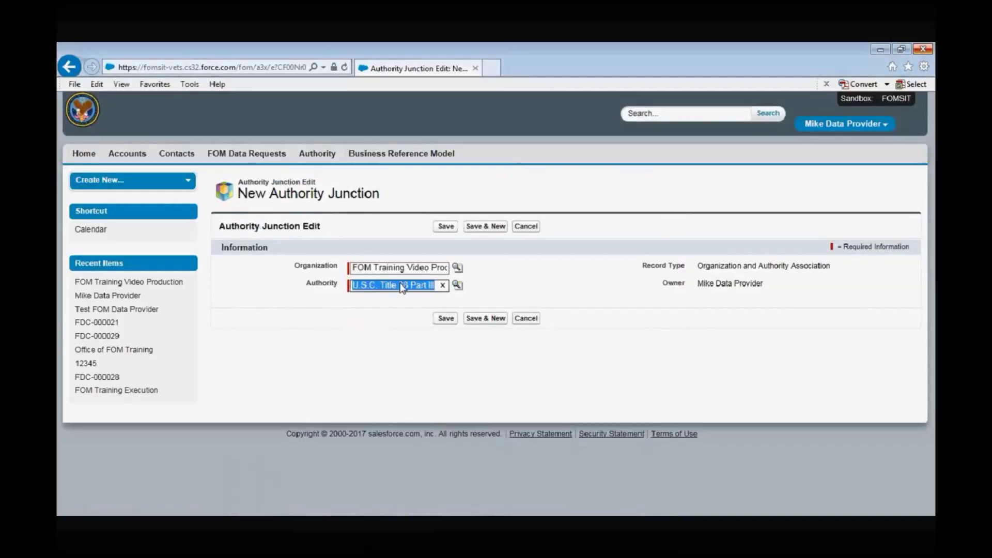
left_click(446, 321)
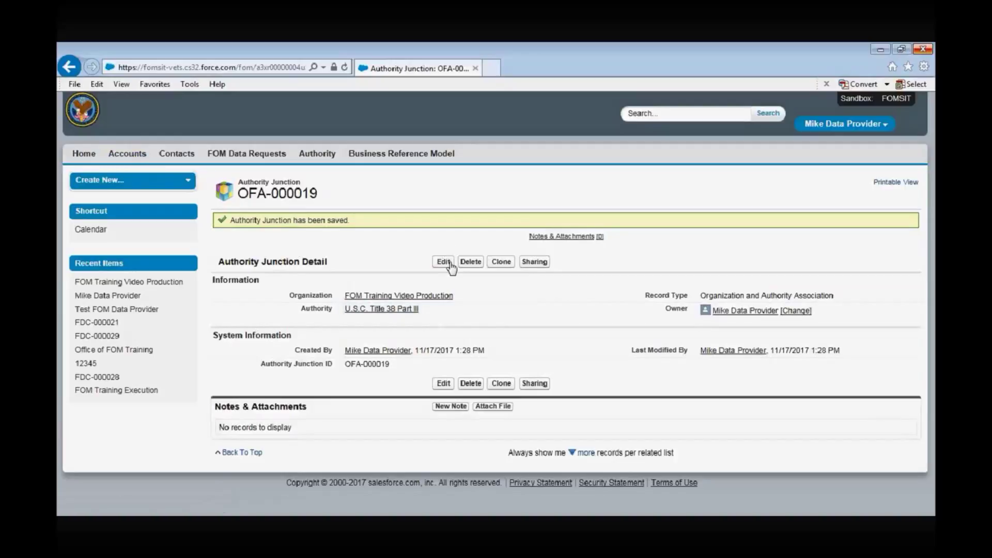
left_click(140, 159)
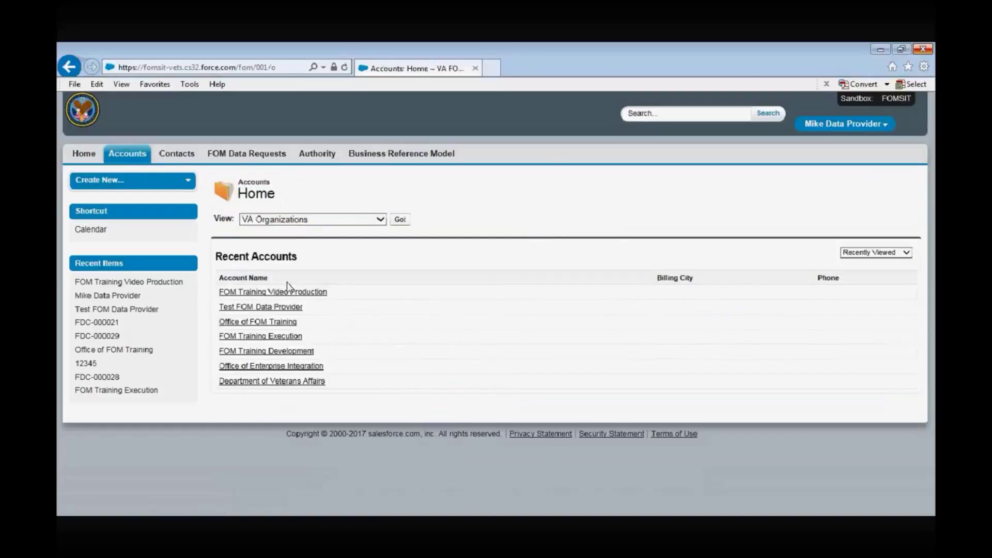
Reopen FOM Training Video Production, scroll to its related lists, and start a new Business Function Junction
left_click(289, 292)
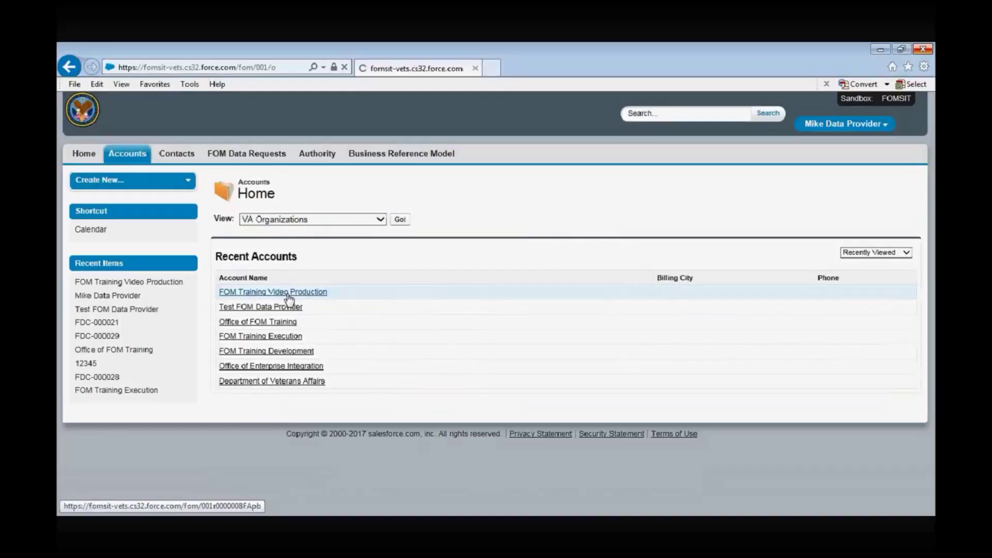
left_click_drag(932, 281, 932, 466)
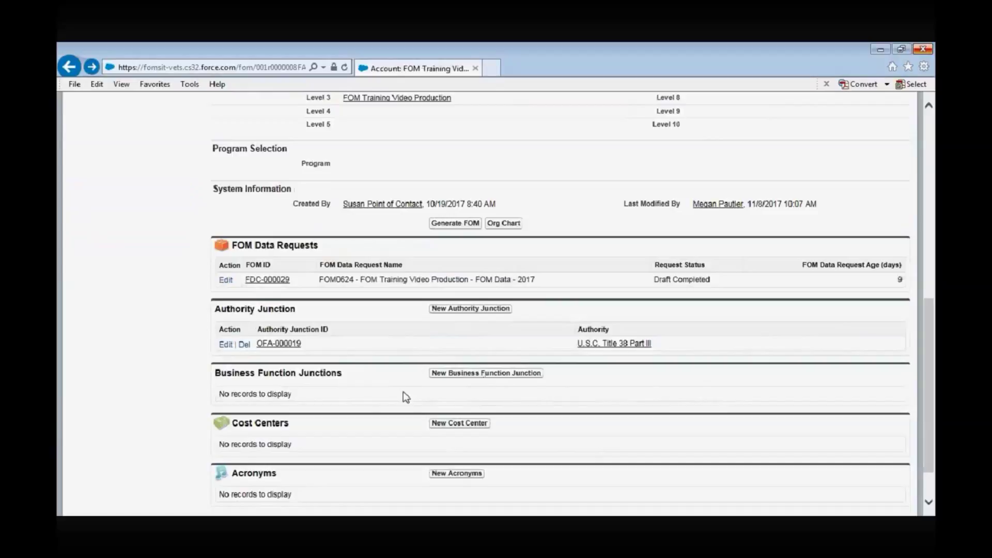
left_click(443, 378)
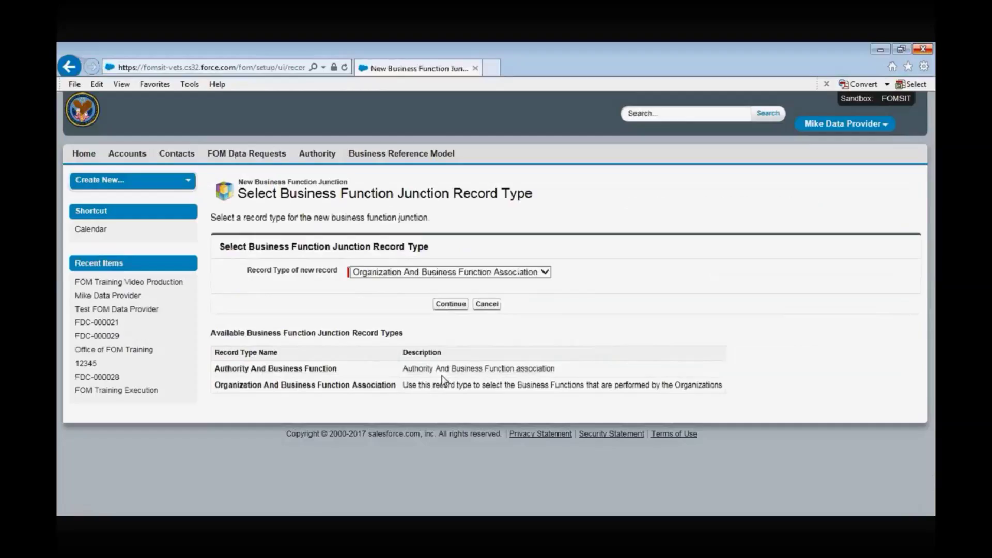
Keep the record type Organization And Business Function Association and continue to the junction form
left_click(545, 272)
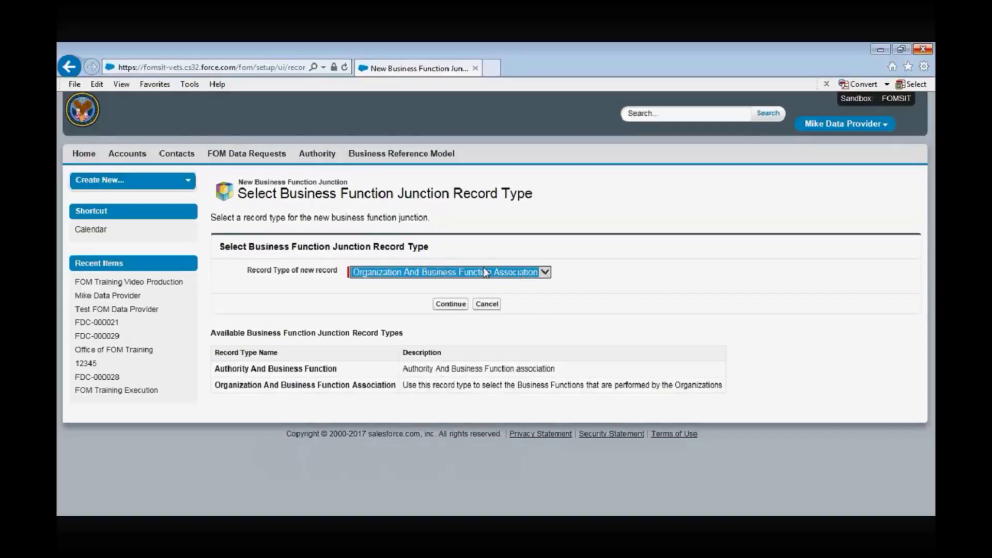
scroll(485, 273, "up", 1)
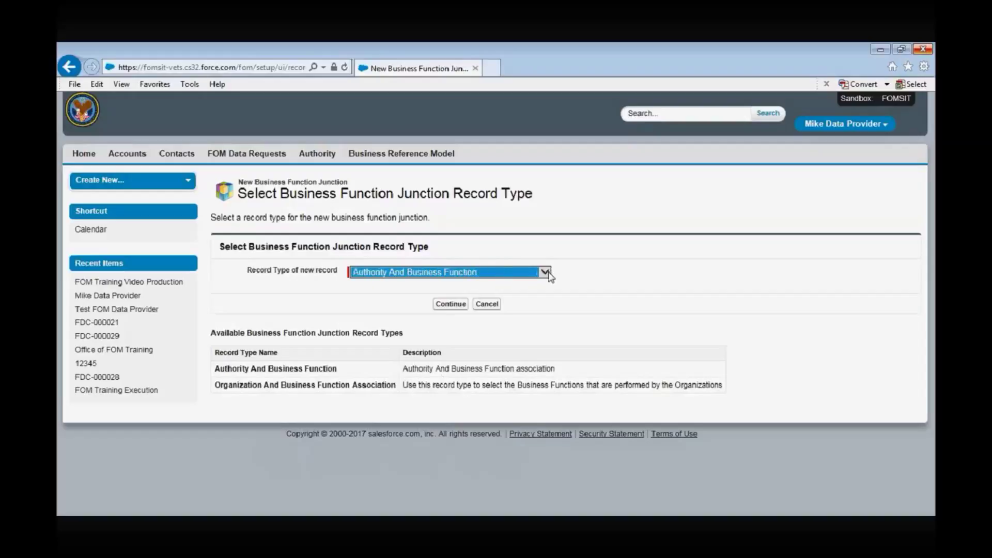
key("Down")
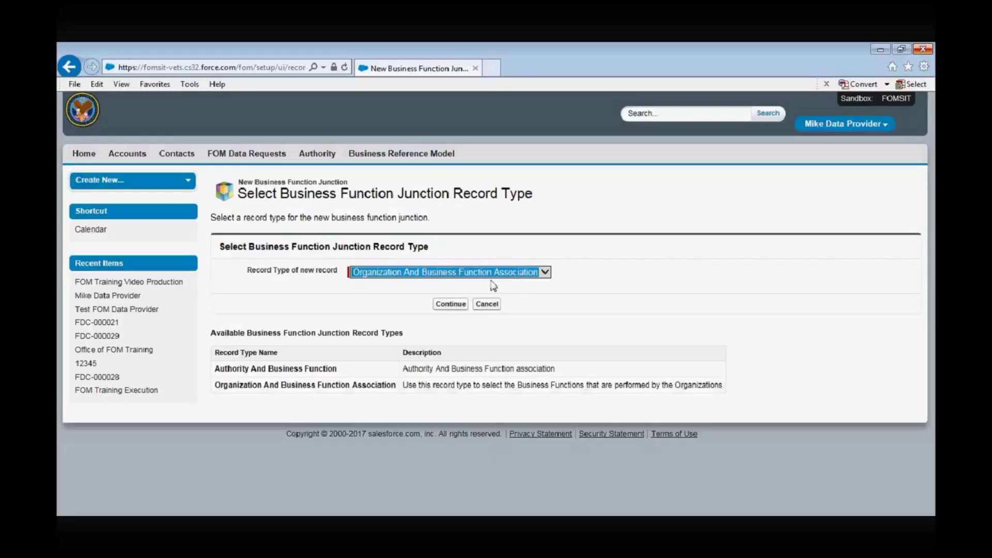
left_click(451, 305)
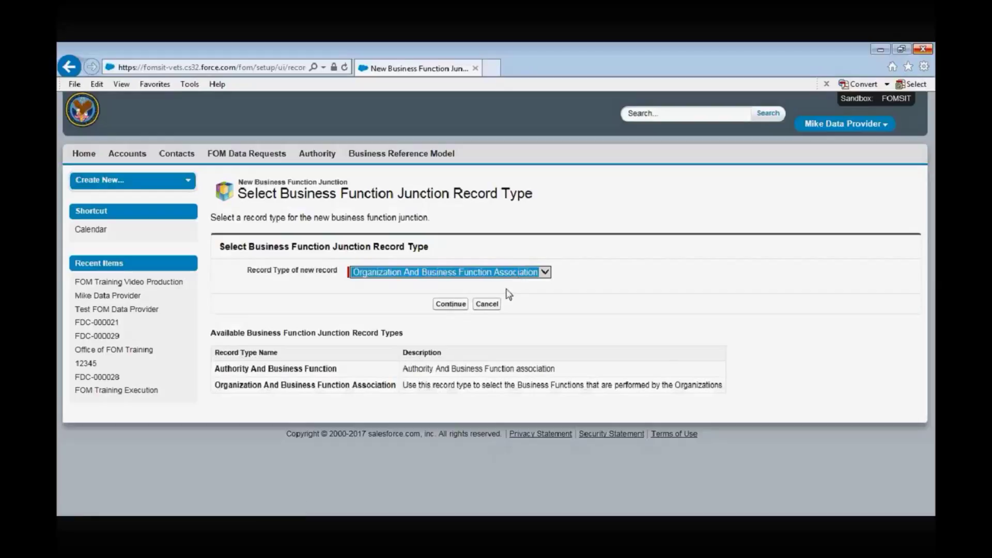
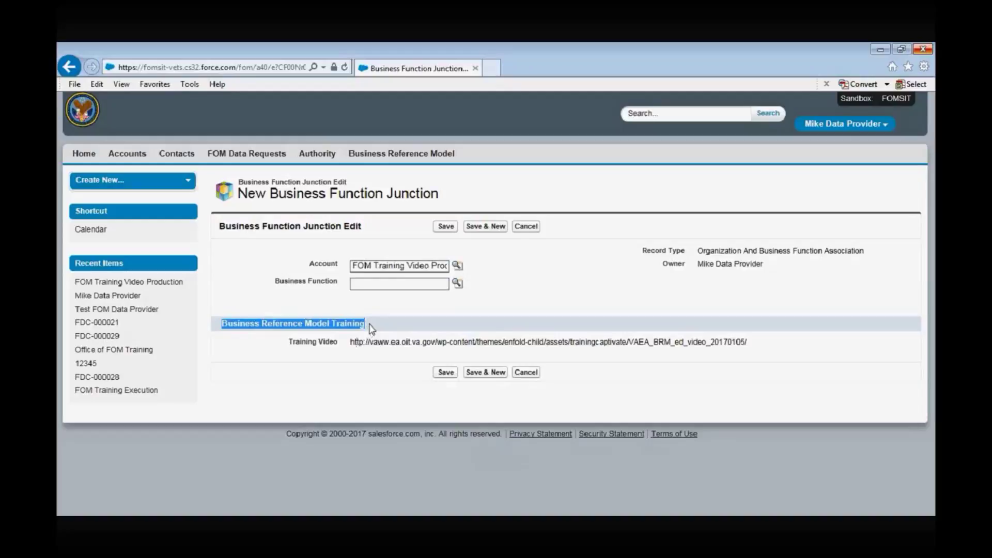
Search the Business Function lookup for 'Finance Training' and pick Conduct Finance Training
left_click(370, 329)
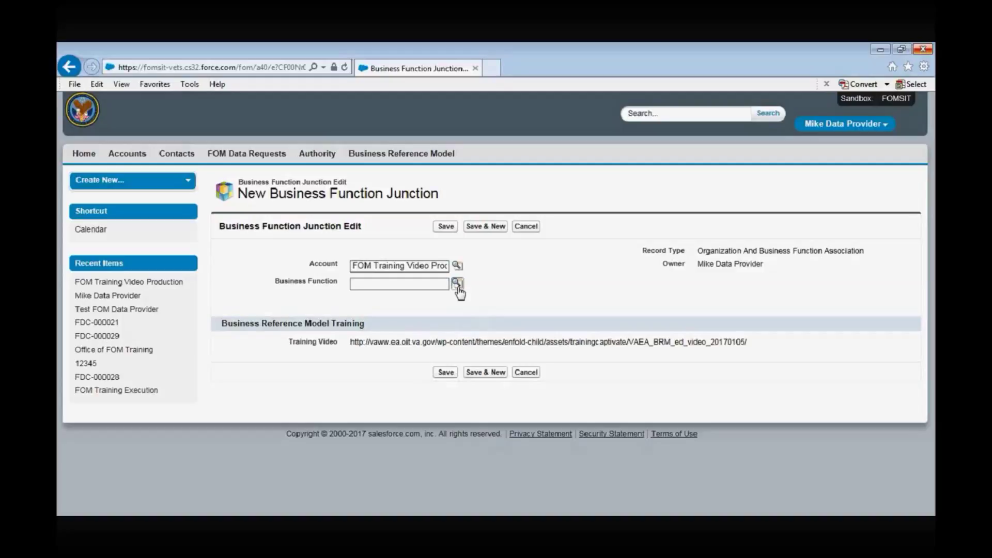
left_click(457, 284)
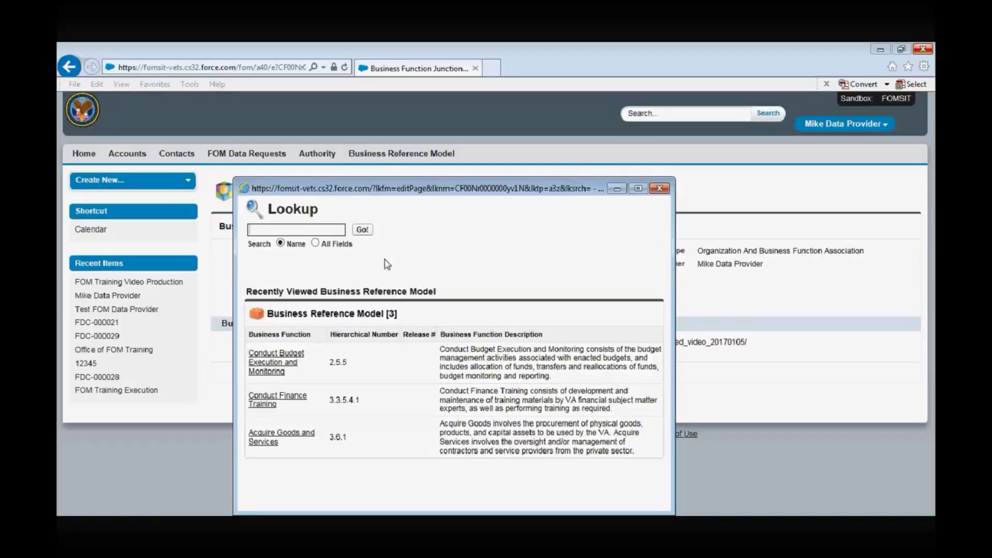
type("Finance Training")
left_click(364, 231)
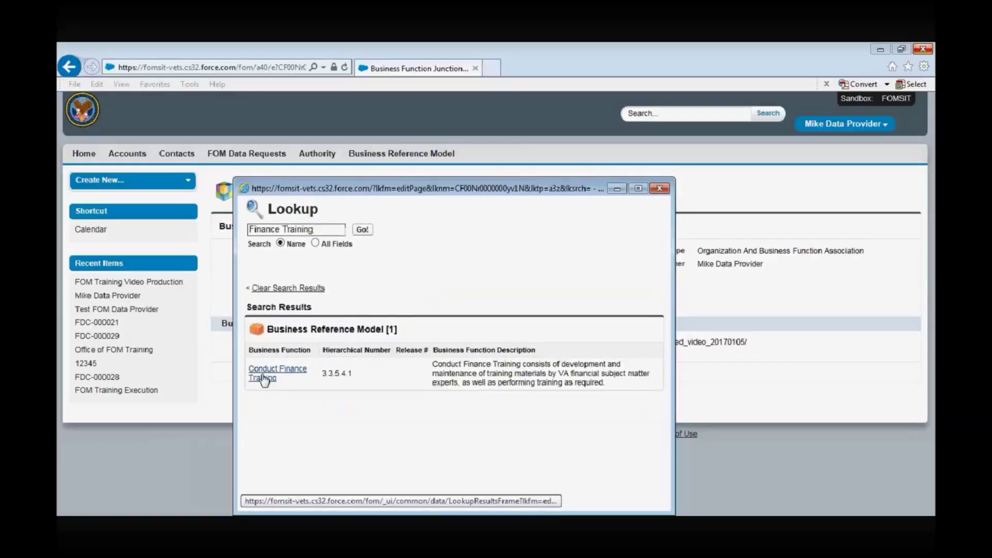
left_click(264, 380)
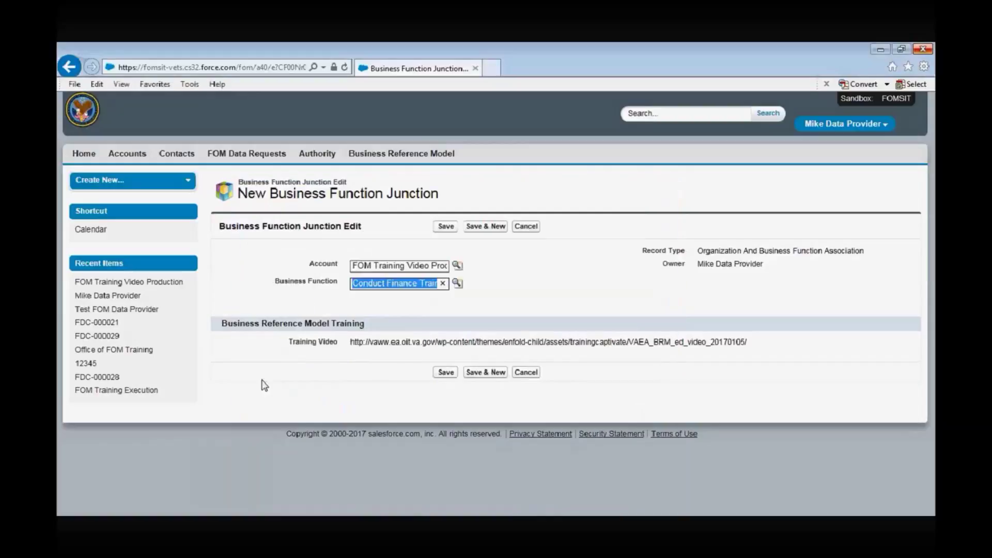
Save the business function junction, then return to the FOM Training Video Production account
left_click(446, 373)
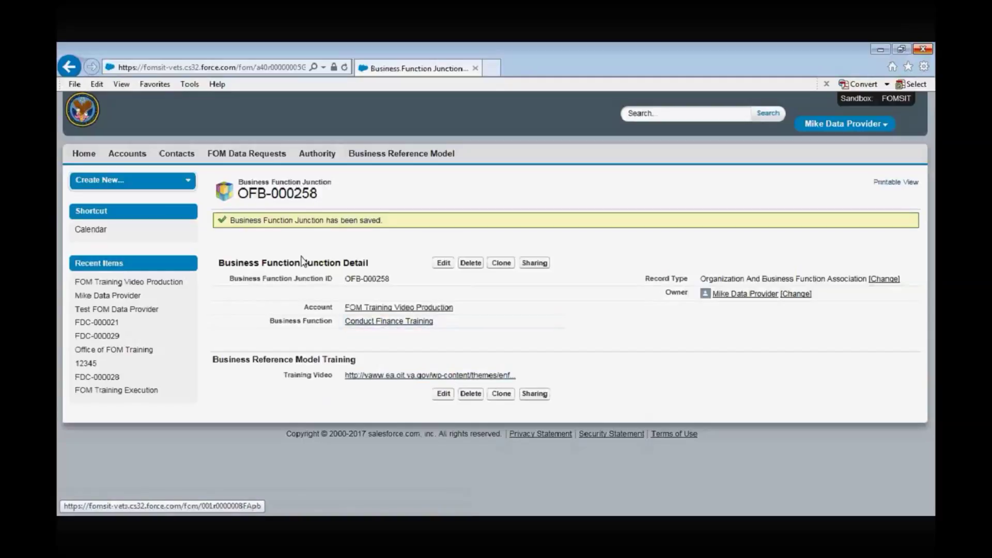
left_click(136, 155)
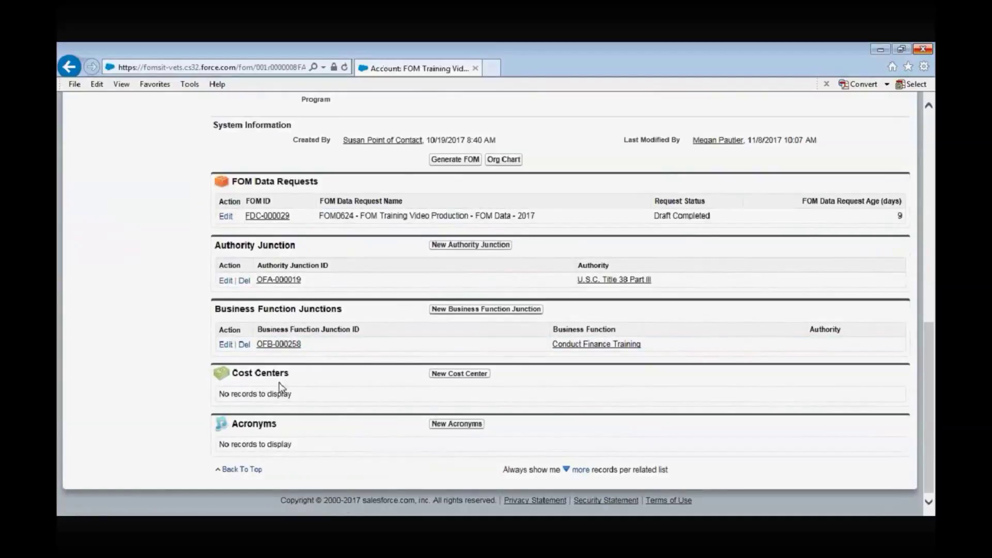
left_click(462, 377)
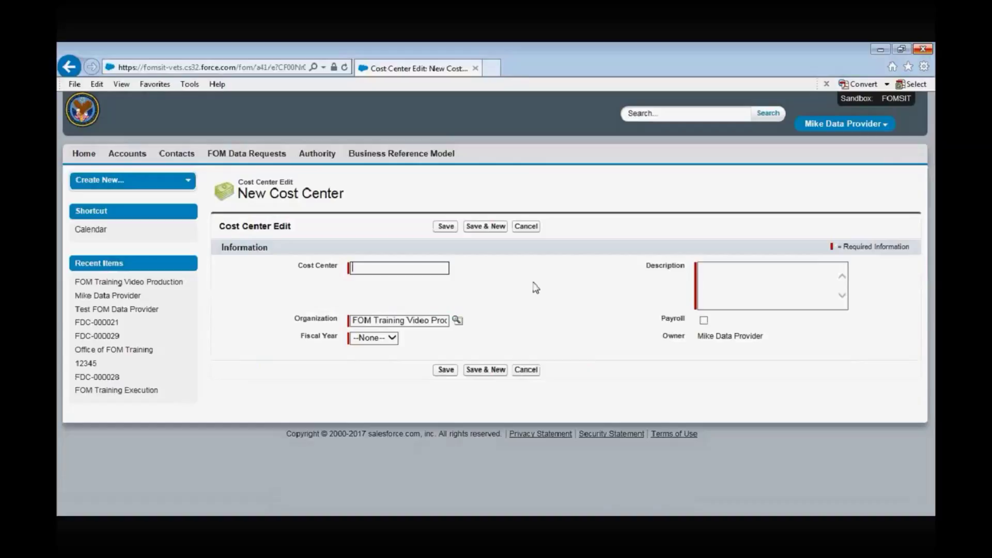
Save cost center 12345 with description 'Cost Center Description', Payroll checked and fiscal year 2017
type("12345")
left_click(716, 275)
type("Cost Center Description")
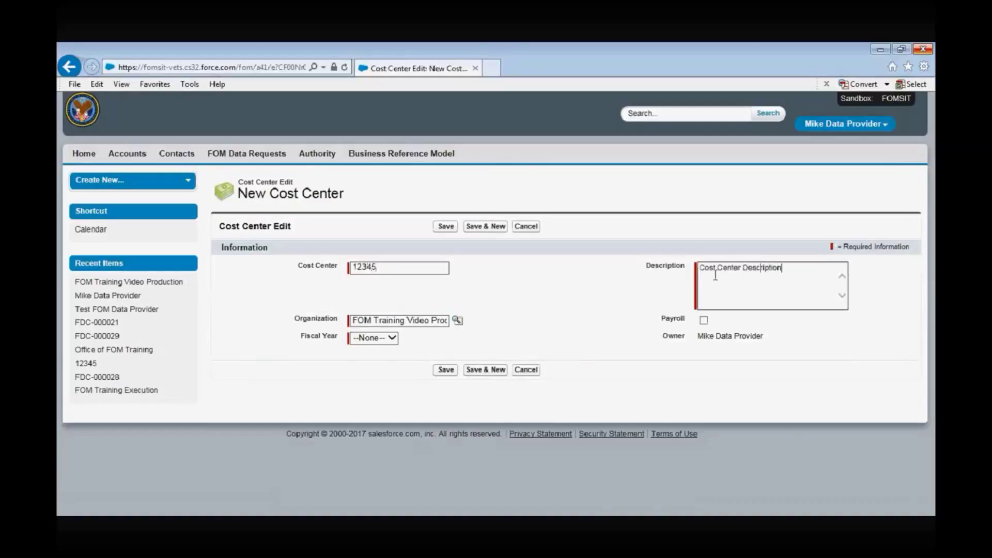
left_click(704, 321)
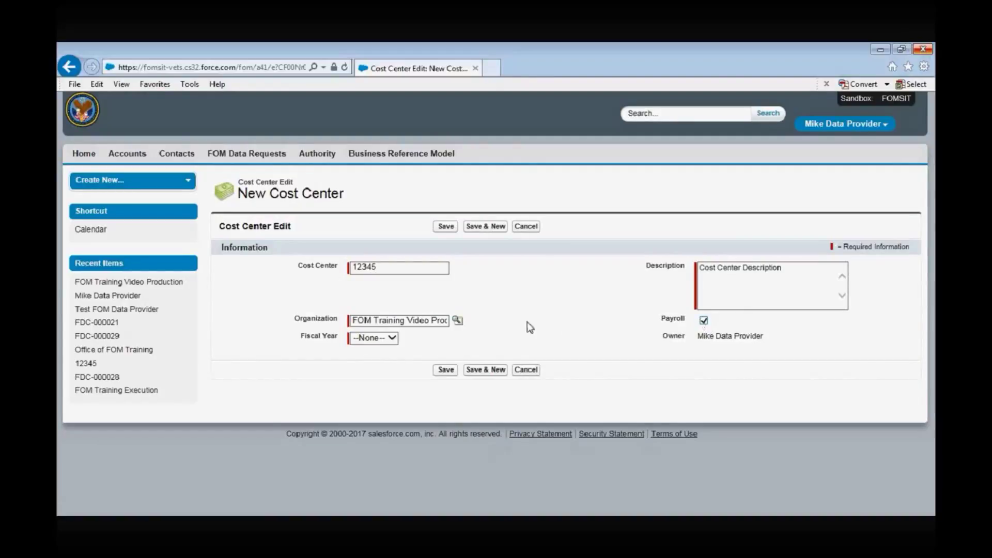
left_click(389, 339)
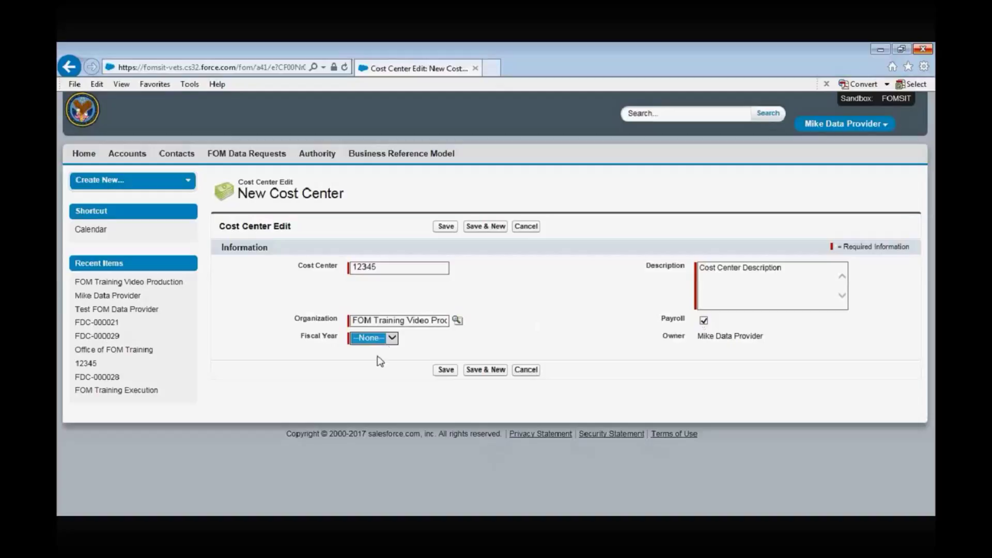
left_click(373, 356)
left_click(446, 371)
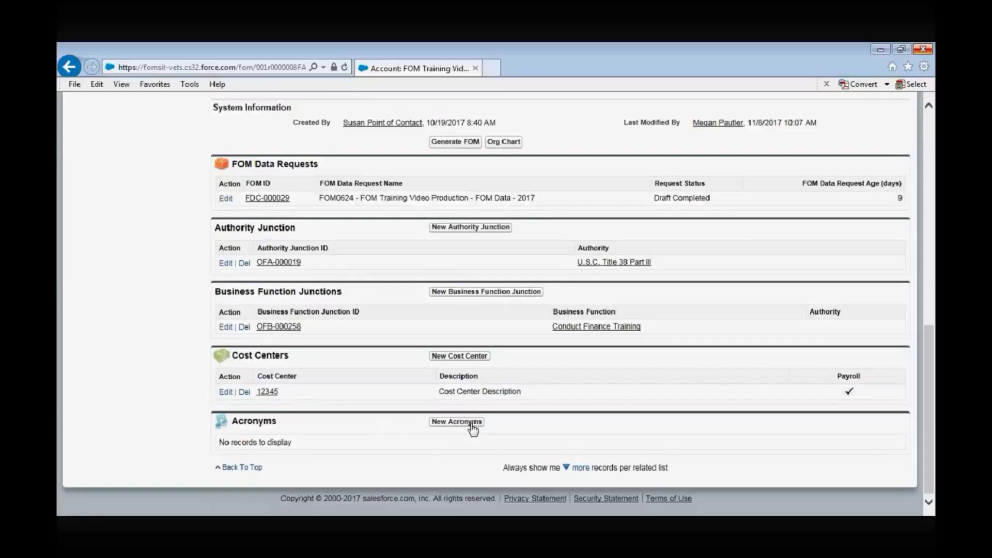
left_click(472, 423)
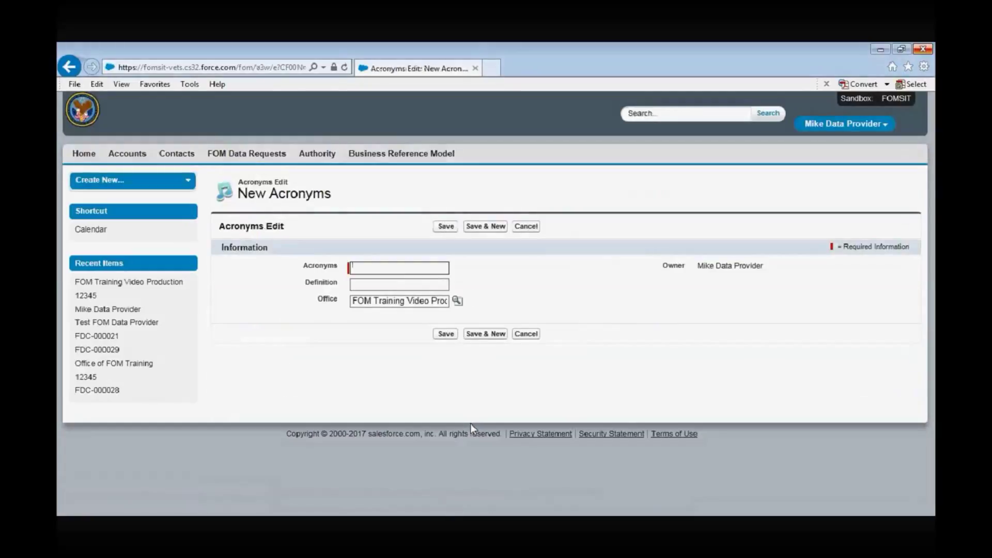
Save acronym VHA defined as 'Veterans Health Administration' and open its record
type("VHA")
left_click(412, 285)
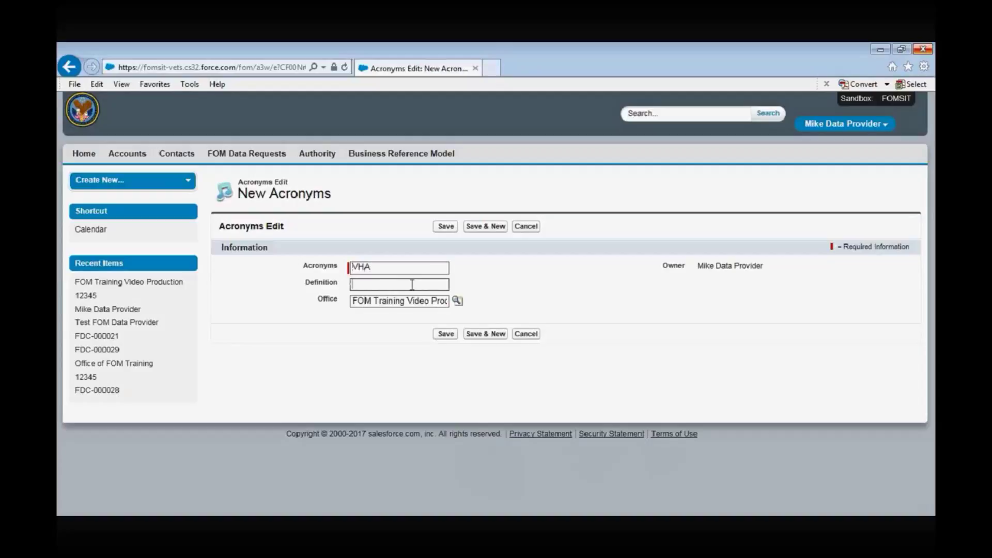
type("Vetere")
key("BackSpace")
type("ans H")
type("ealth Administration")
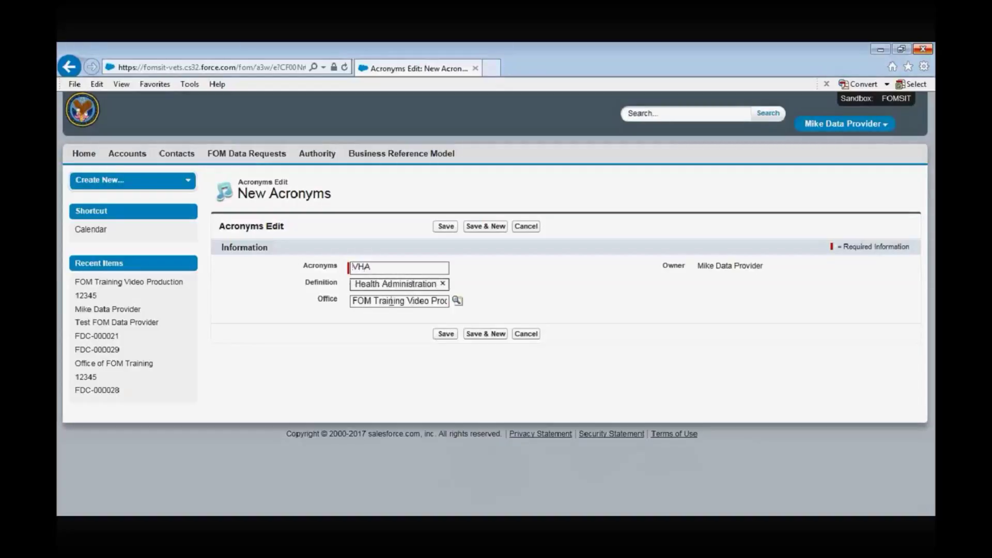
left_click(447, 336)
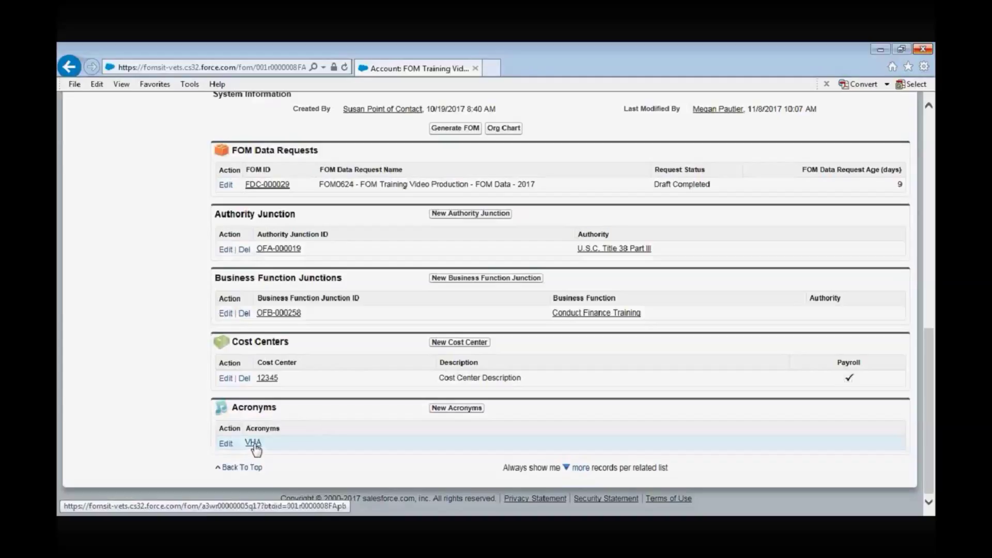
left_click(253, 443)
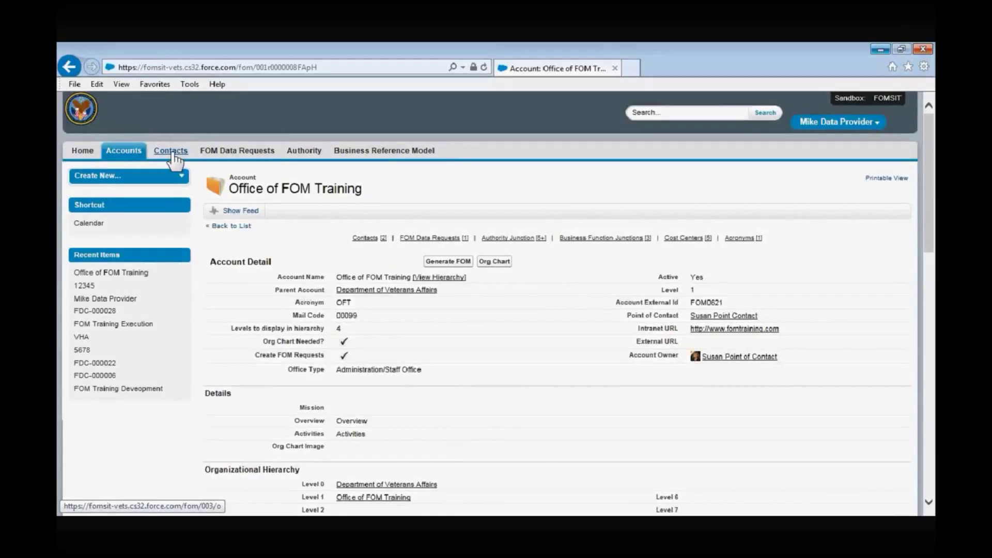
List all contacts, then go to the FOM Data Requests home list
left_click(173, 154)
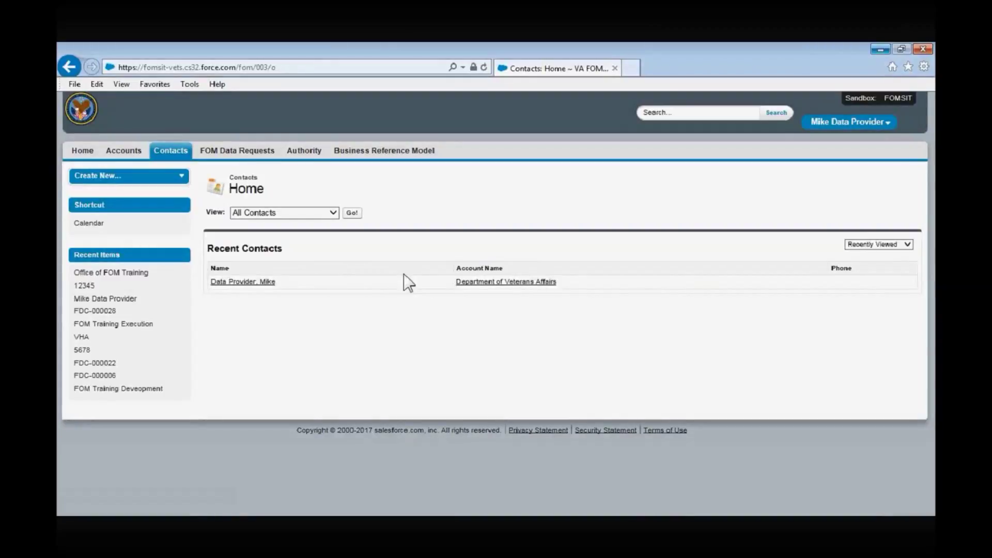
left_click(353, 213)
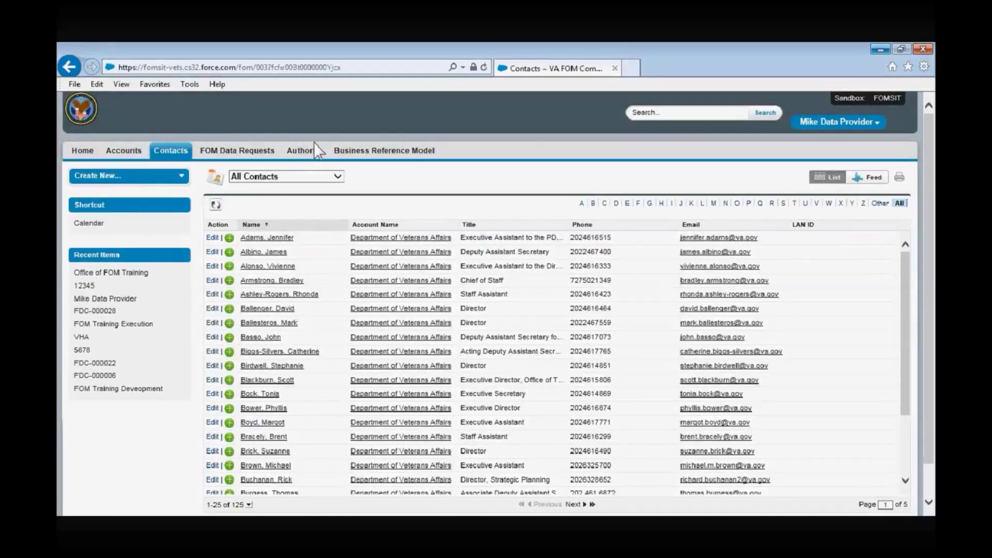
left_click(251, 154)
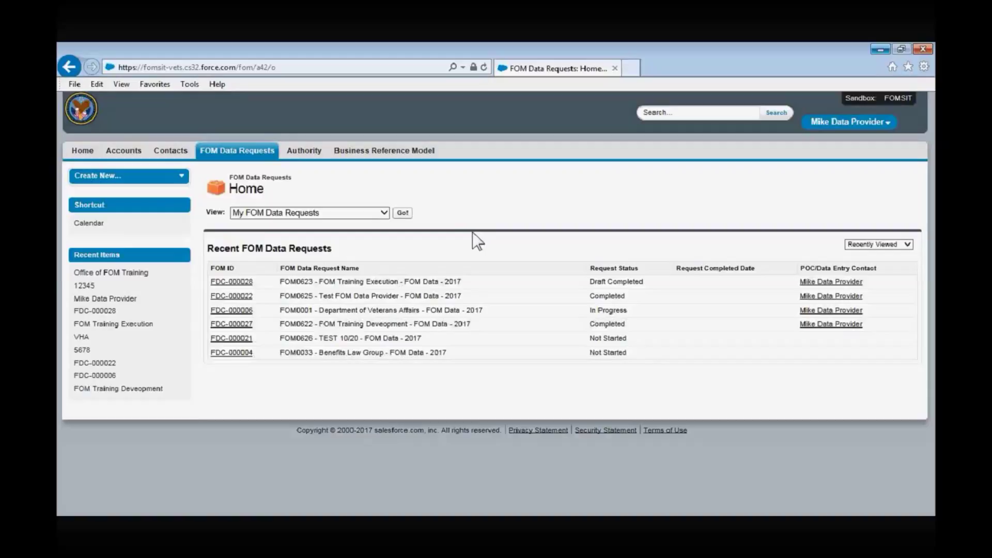
Load the My FOM Data Requests view and open request FDC-000029
left_click(384, 214)
left_click(403, 213)
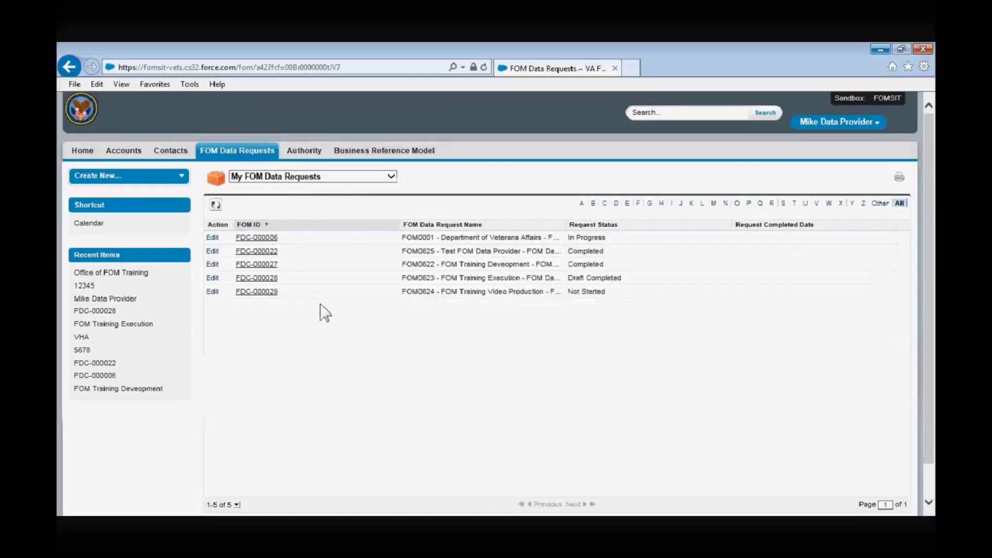
left_click(259, 292)
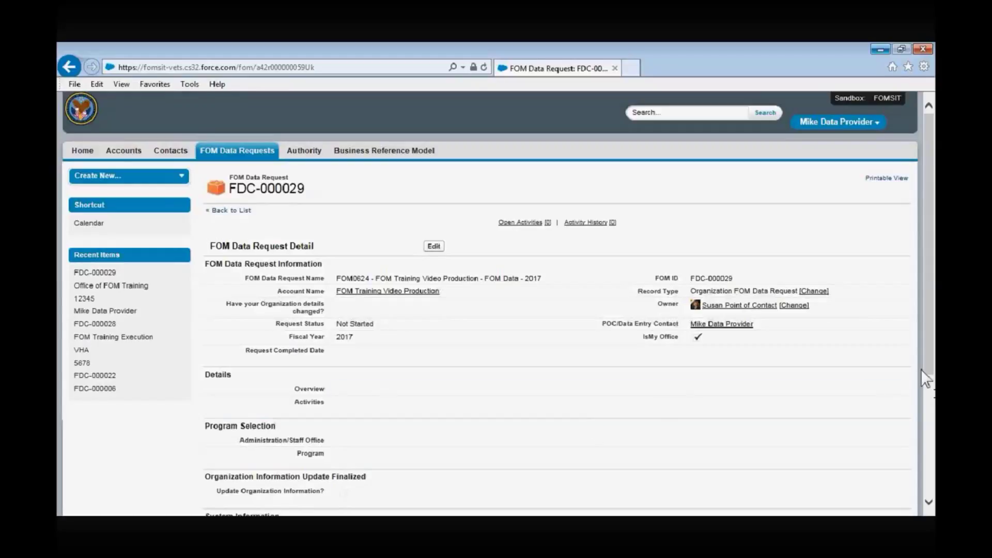
scroll(620, 311, "down", 1)
scroll(517, 269, "up", 1)
Edit FDC-000029 and answer Yes to 'Have your Organization details changed?'
left_click(434, 247)
left_click(365, 283)
left_click(362, 297)
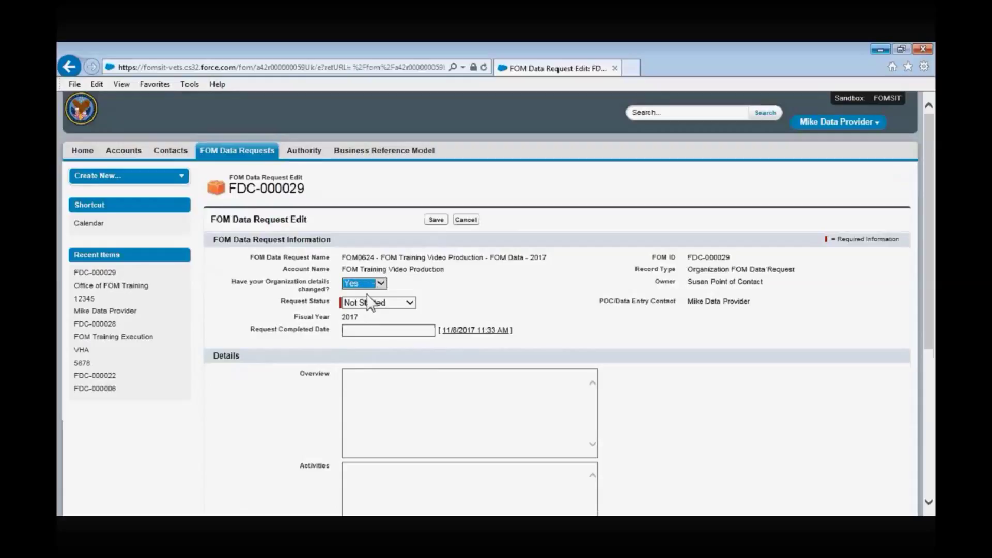
Set Request Status to In Progress and fill Overview and Activities with placeholder text
left_click(411, 303)
left_click(398, 322)
left_click(403, 409)
type("jfjkhgkjk")
left_click(417, 479)
type("jkfjfkjgf")
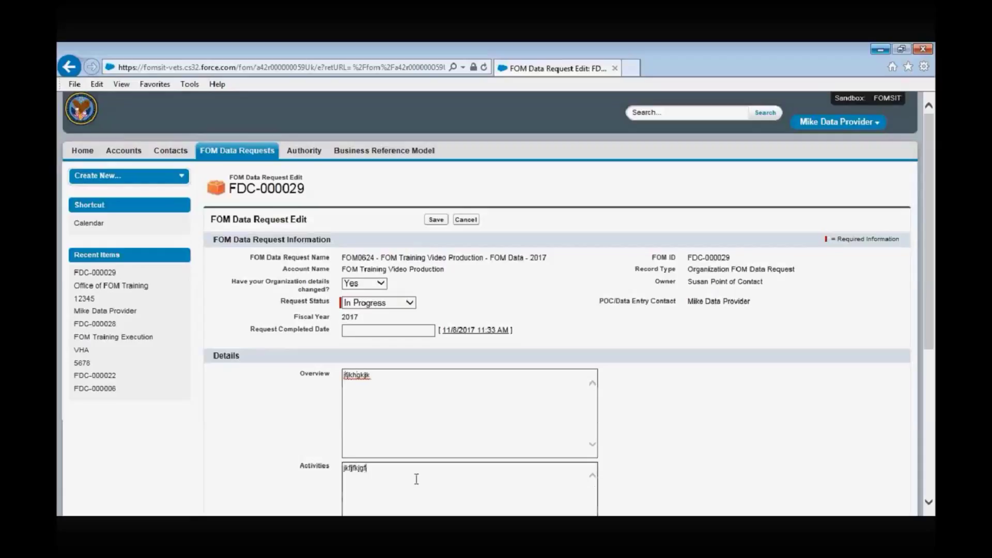
Choose Office of Management as staff office, add the Office of Budget program, and save
left_click(929, 502)
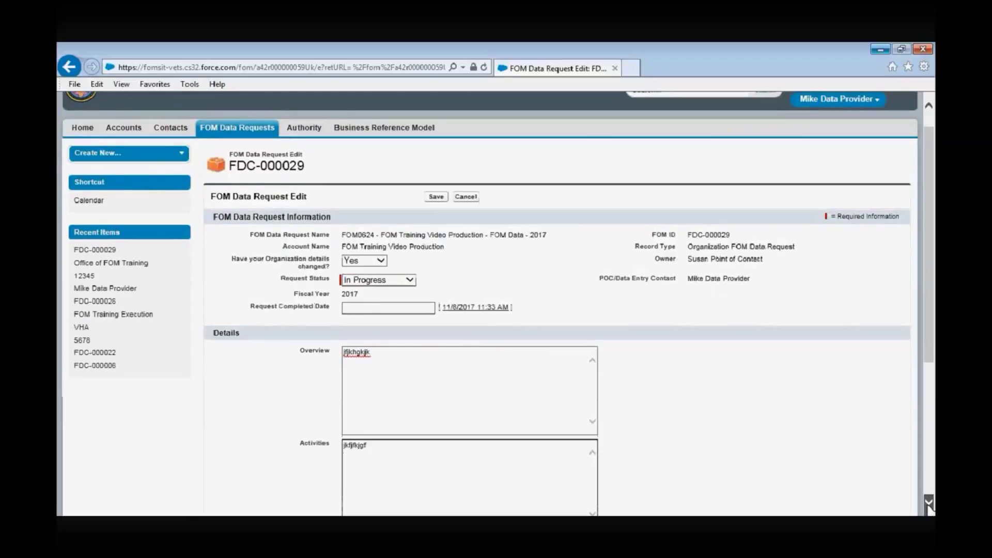
scroll(650, 355, "down", 5)
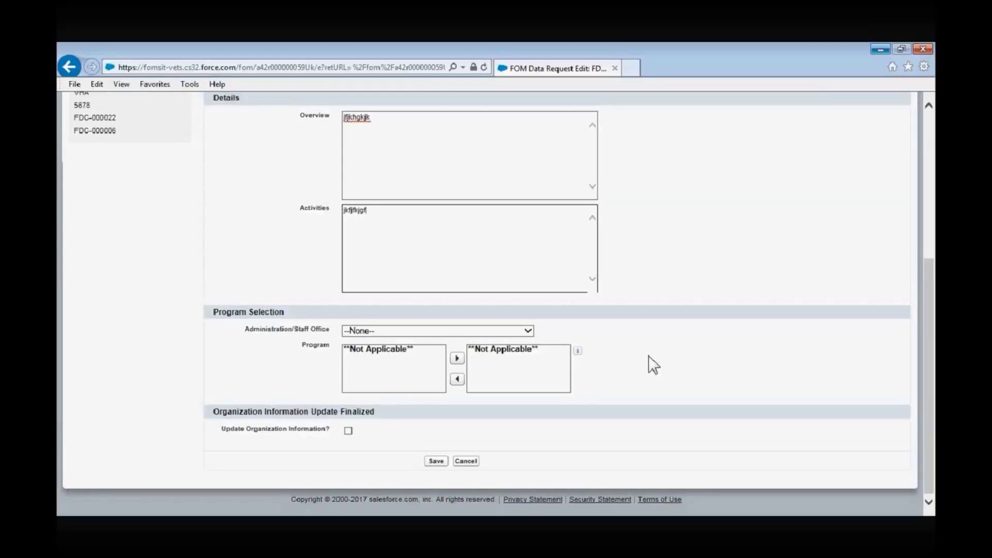
left_click(528, 331)
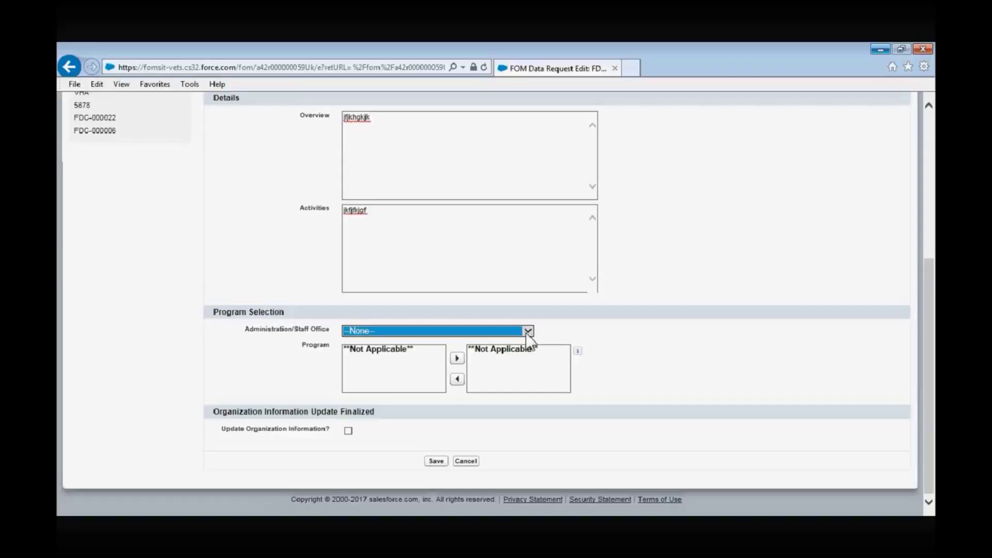
key("Down")
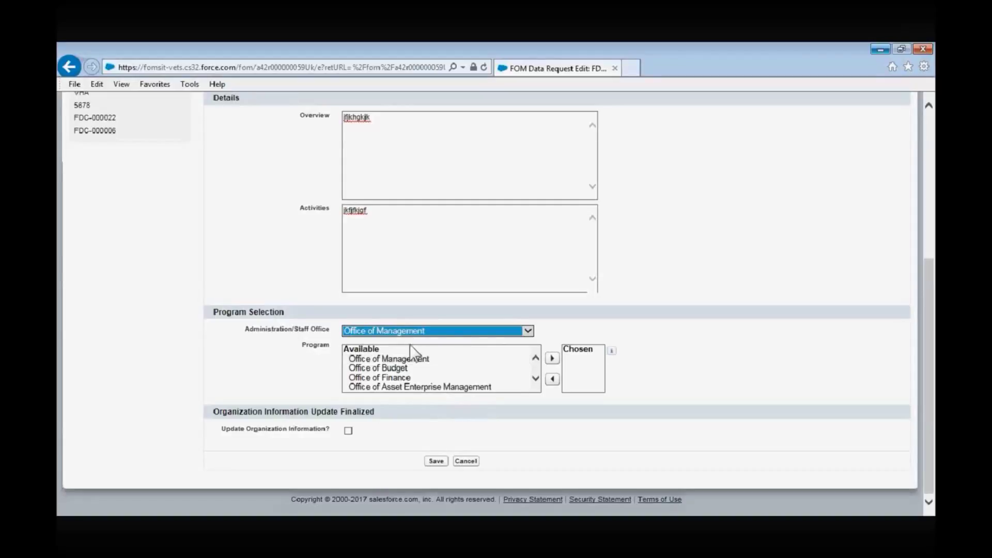
left_click(378, 369)
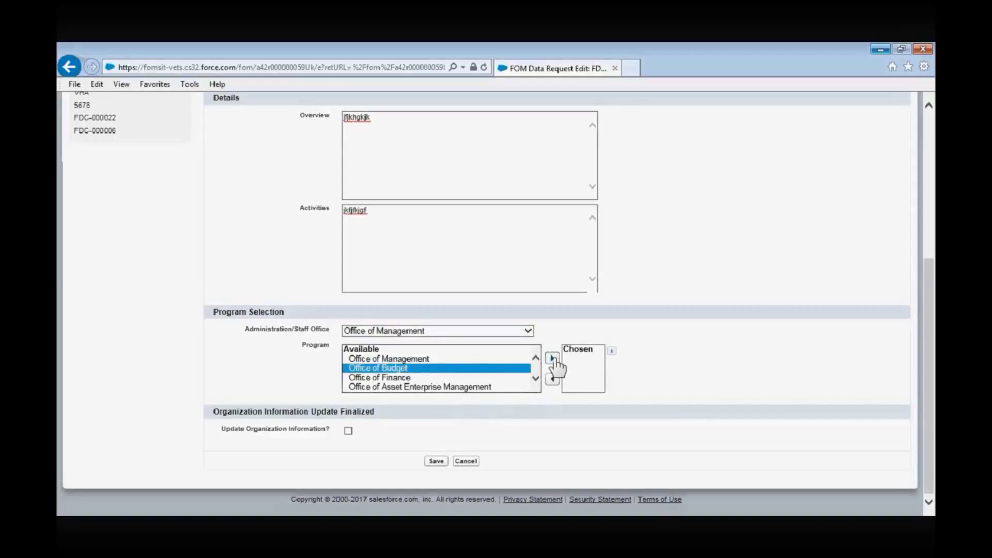
left_click(552, 358)
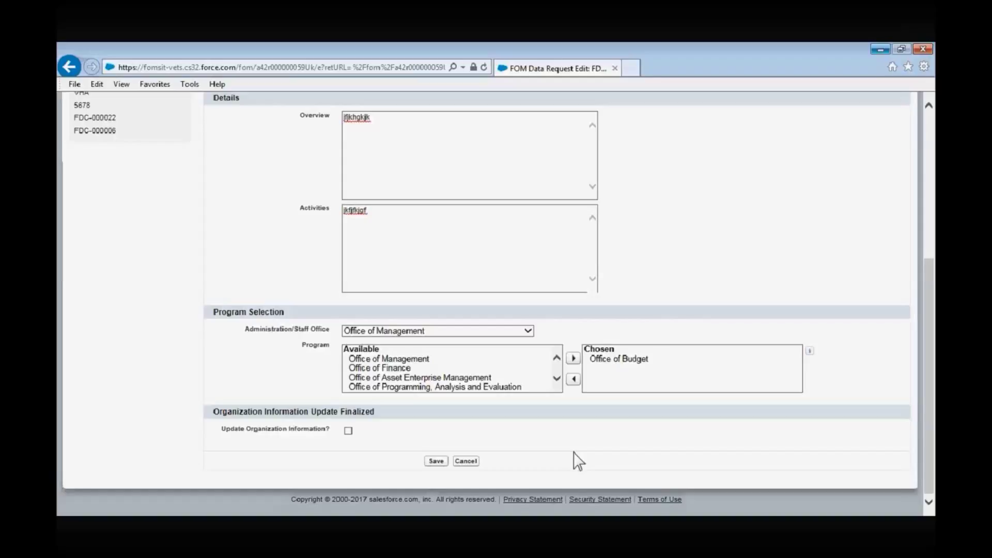
left_click(437, 462)
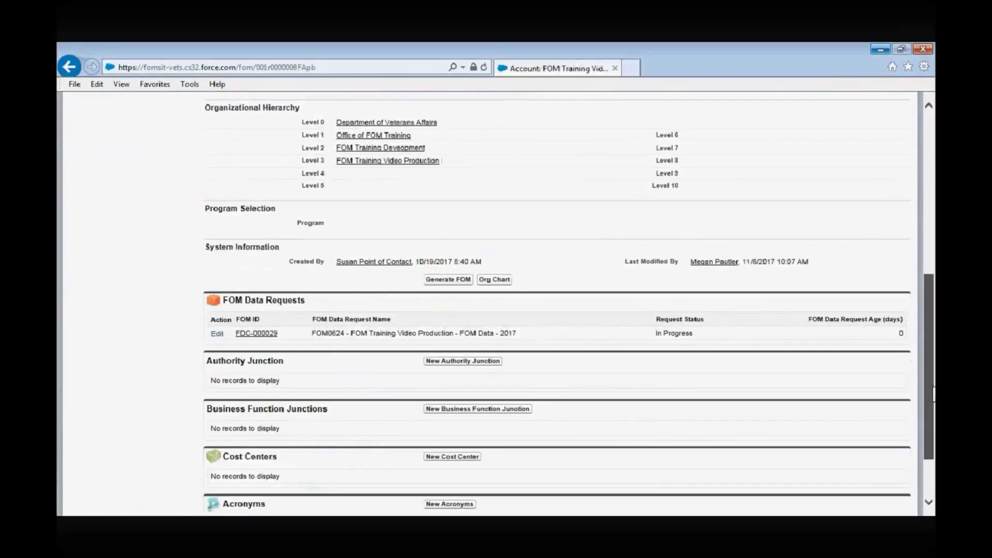
Reopen request FDC-000029 from the FOM Data Requests list
scroll(557, 305, "down", 3)
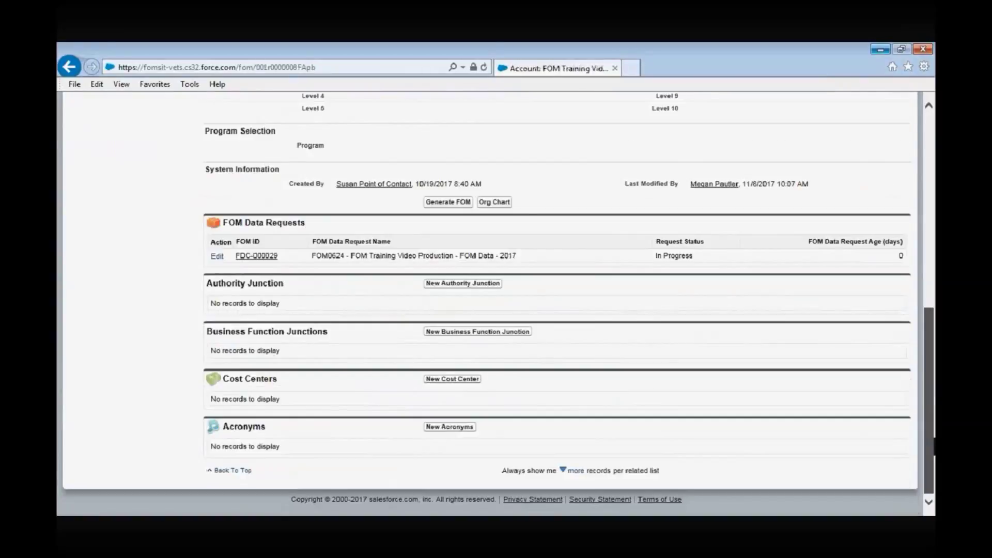
scroll(490, 305, "up", 1)
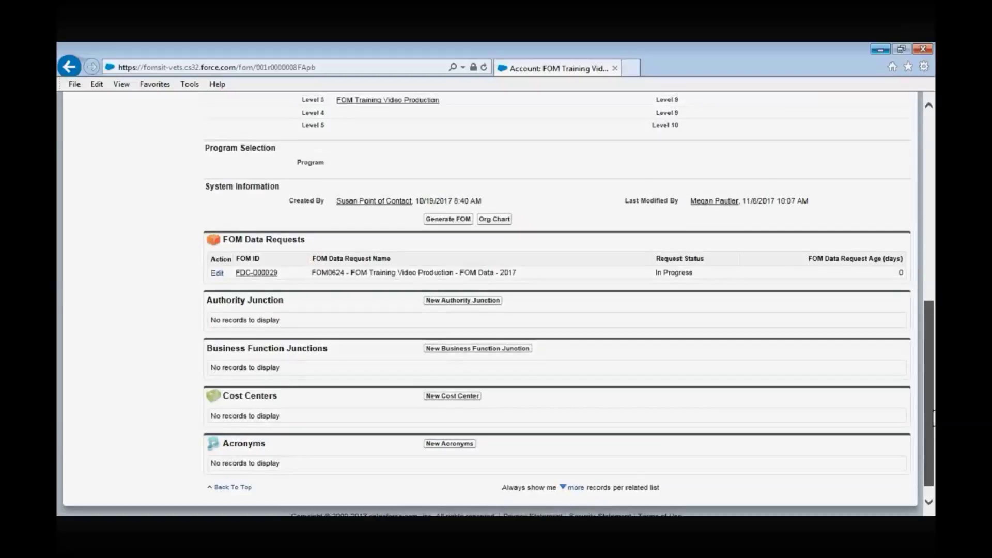
left_click_drag(933, 419, 923, 249)
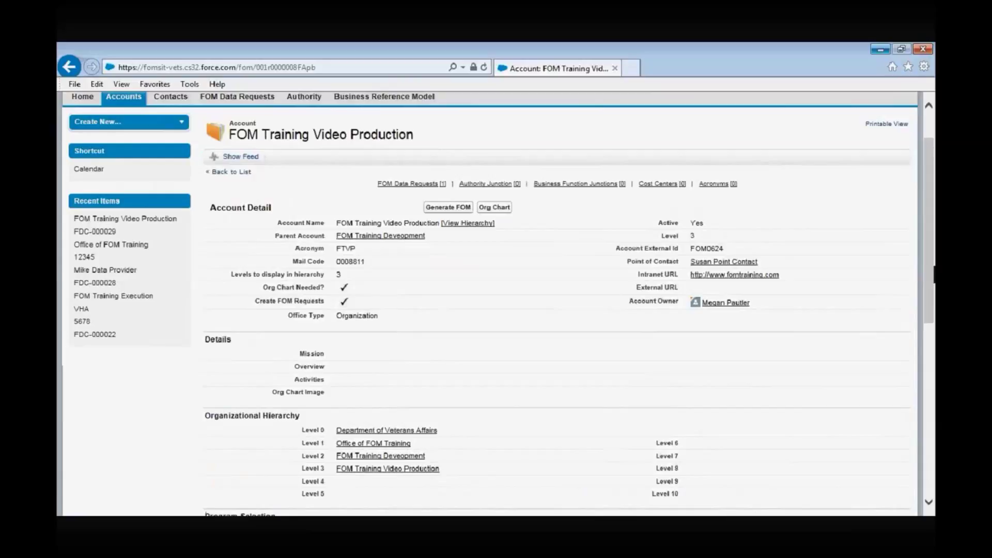
left_click(236, 95)
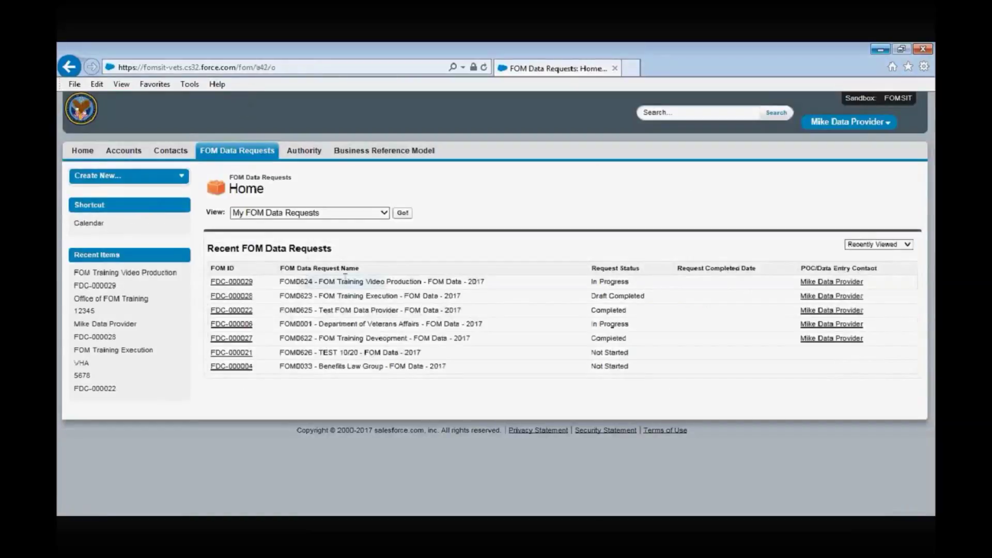
left_click(231, 281)
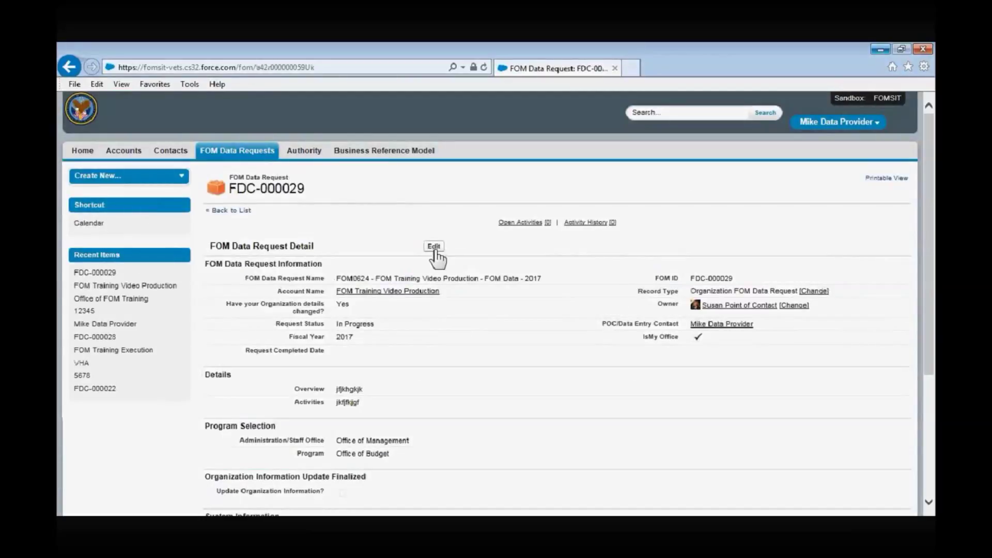
Change FDC-000029's Request Status to Draft Completed and save
left_click(434, 247)
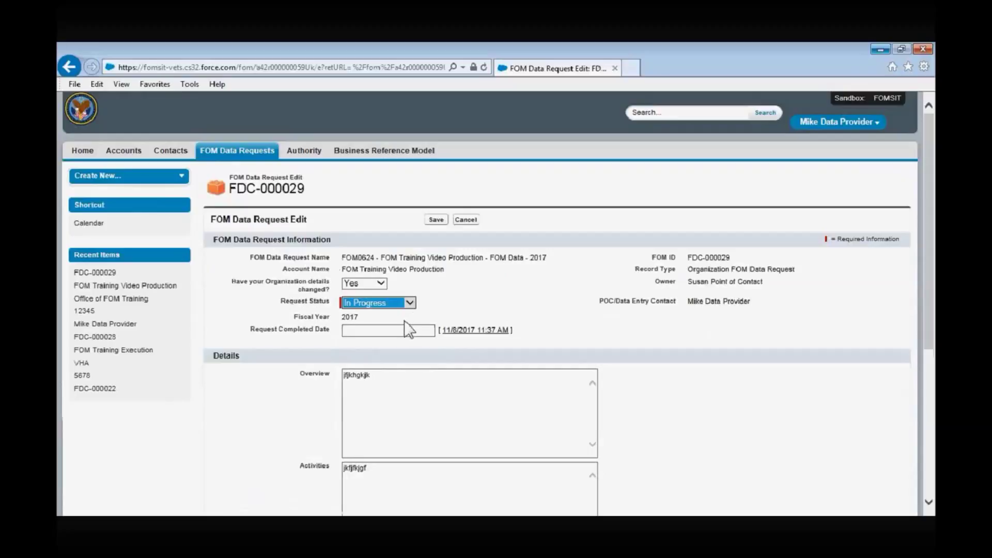
left_click(405, 328)
left_click(438, 221)
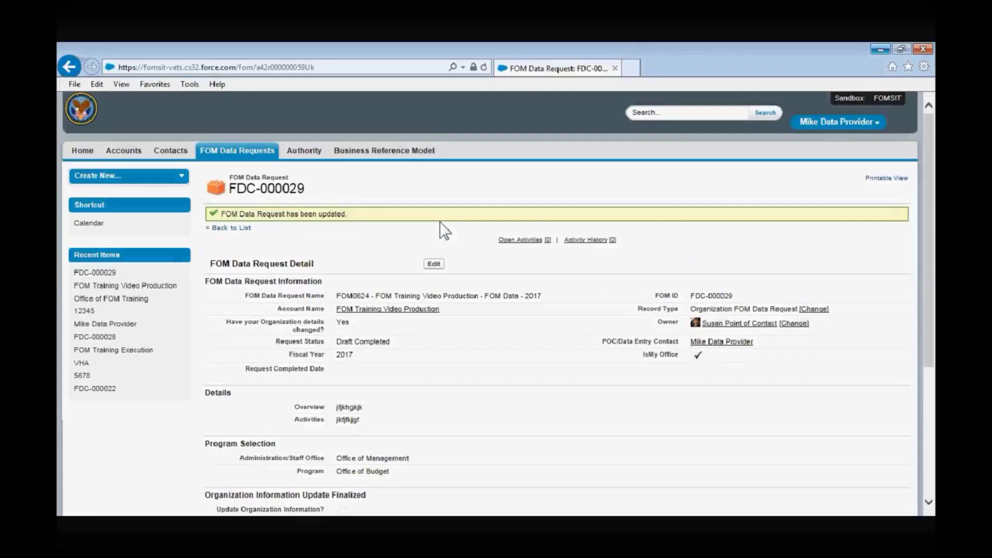